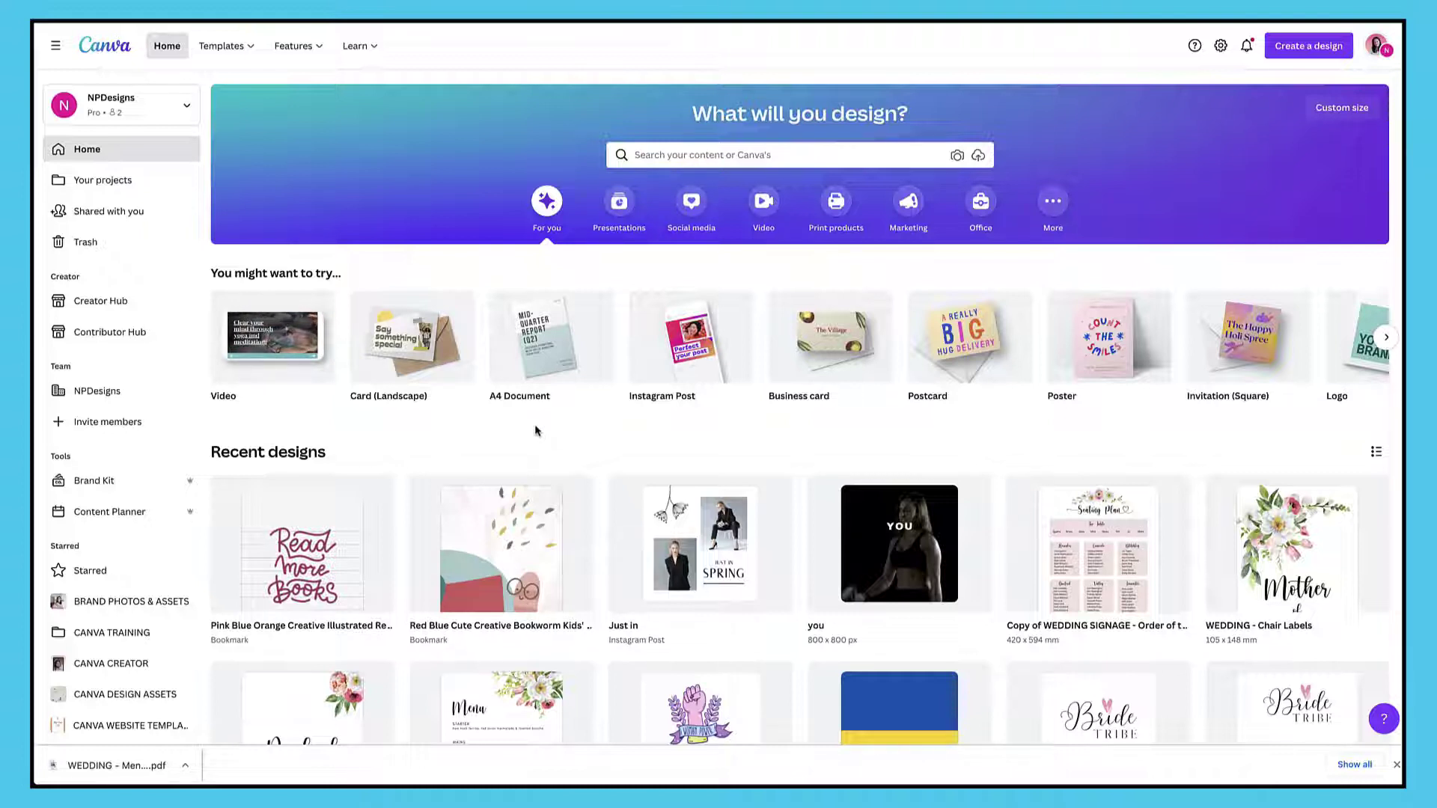
Open the recent "Just in" Instagram post design and collapse the templates sidebar.
left_click(706, 534)
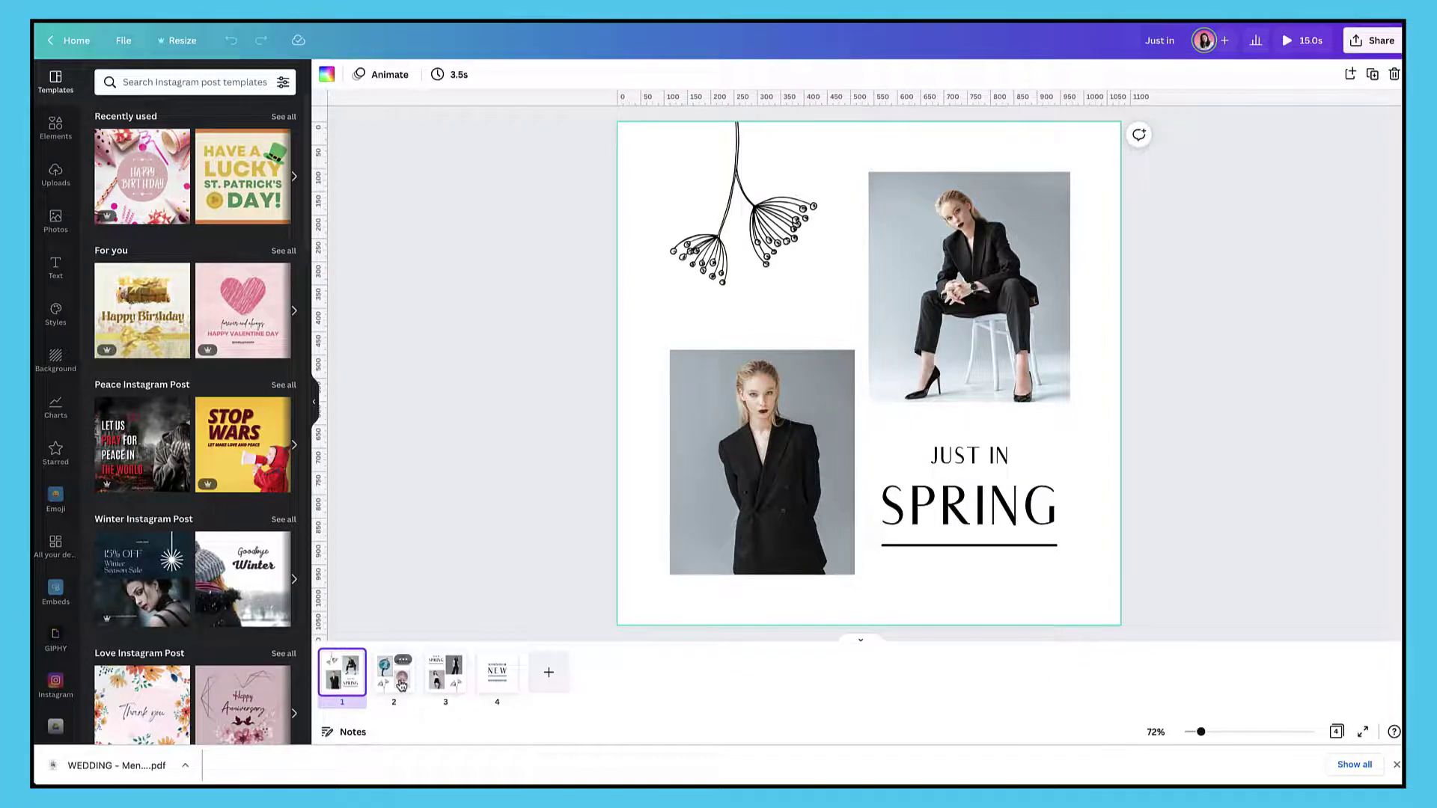
left_click(317, 411)
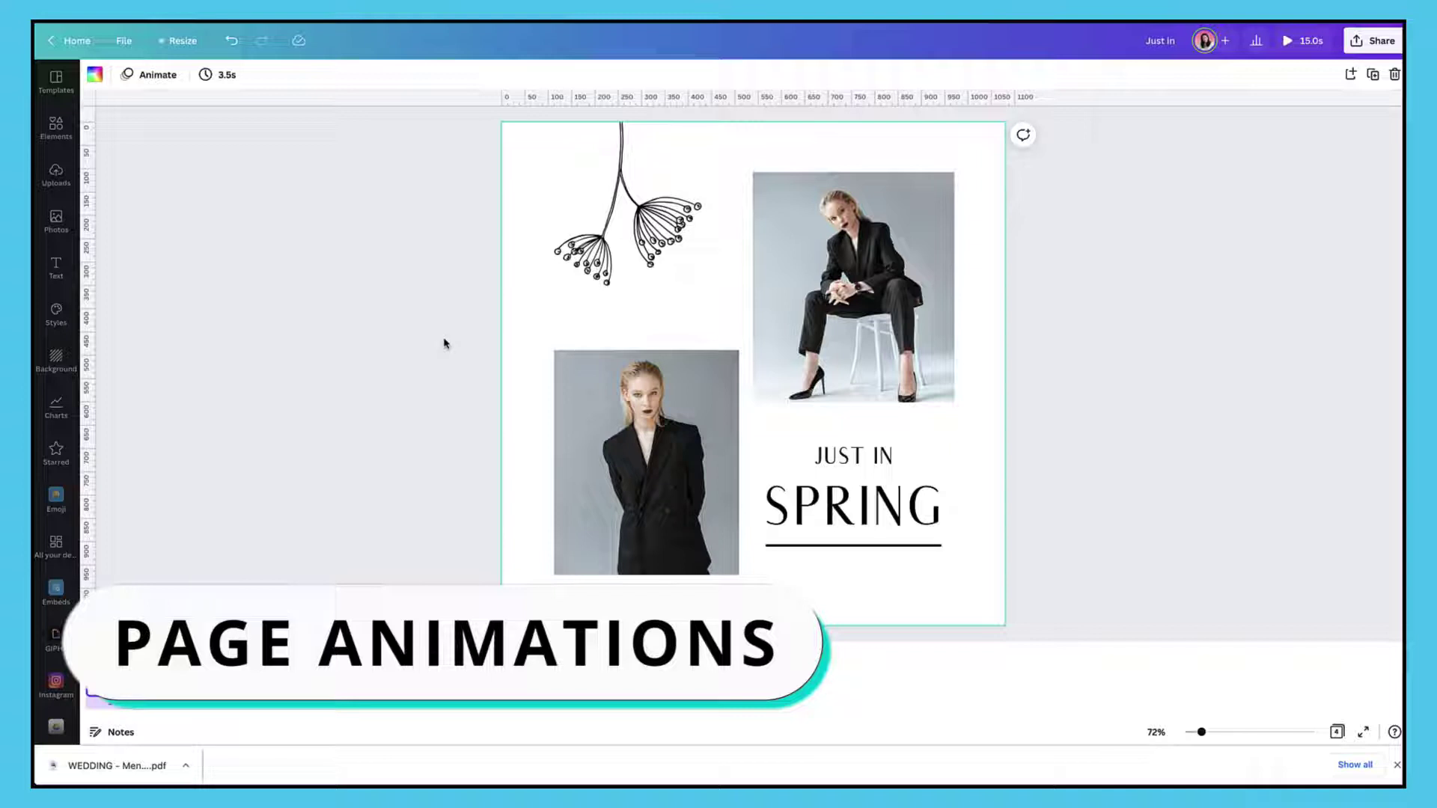
Browse the page animations available for page 1, including the further options in the Exaggerate group.
left_click(515, 207)
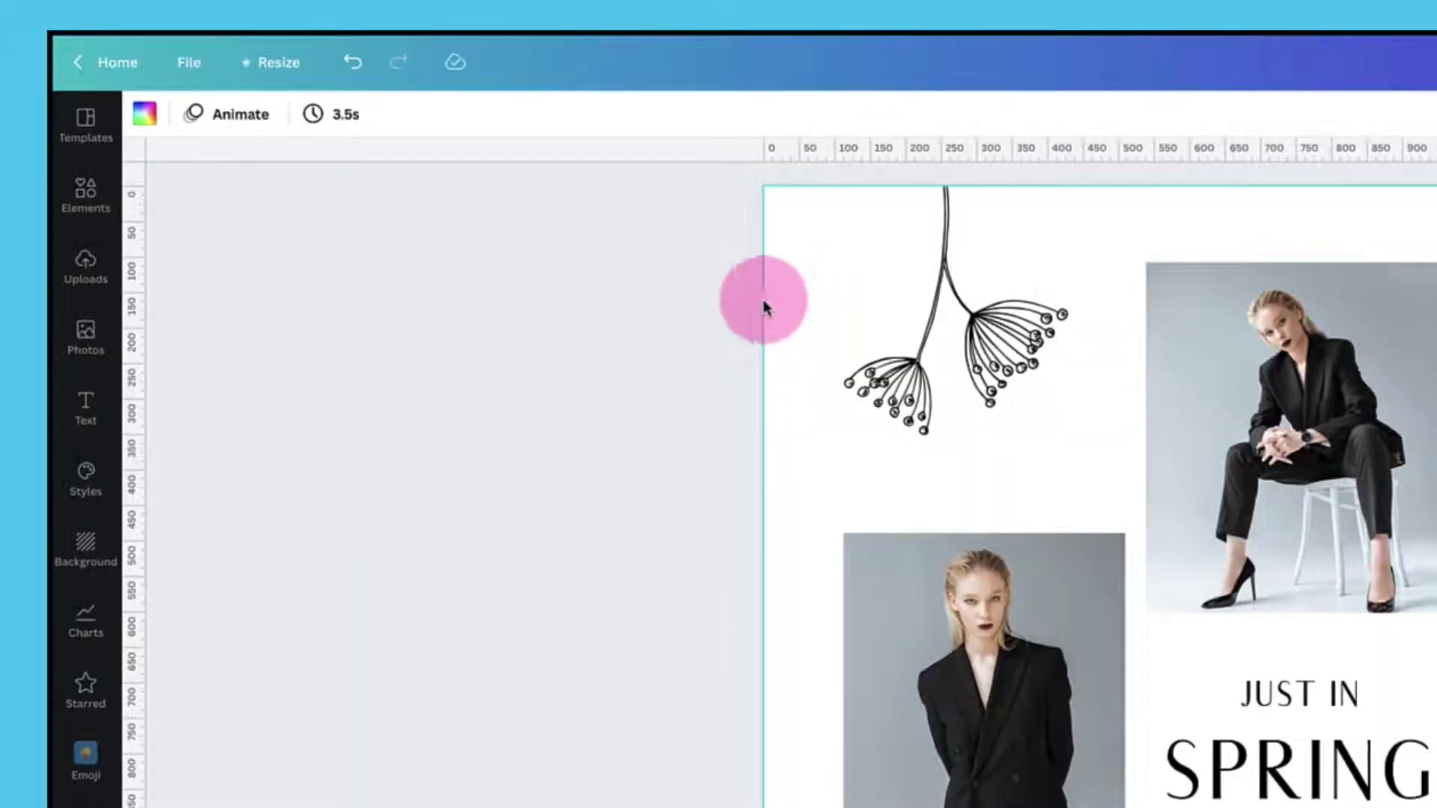
left_click(232, 120)
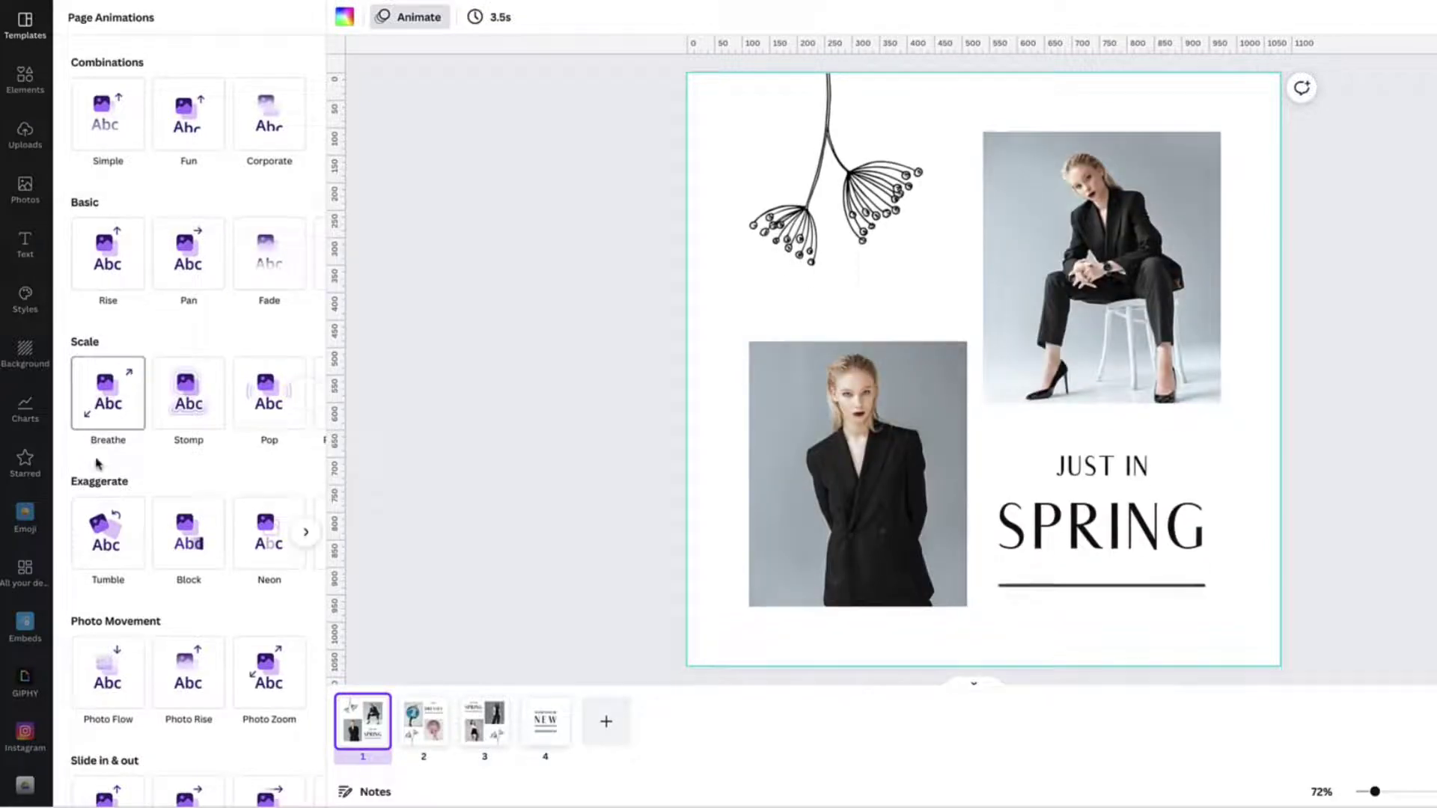
scroll(99, 490, "down", 1)
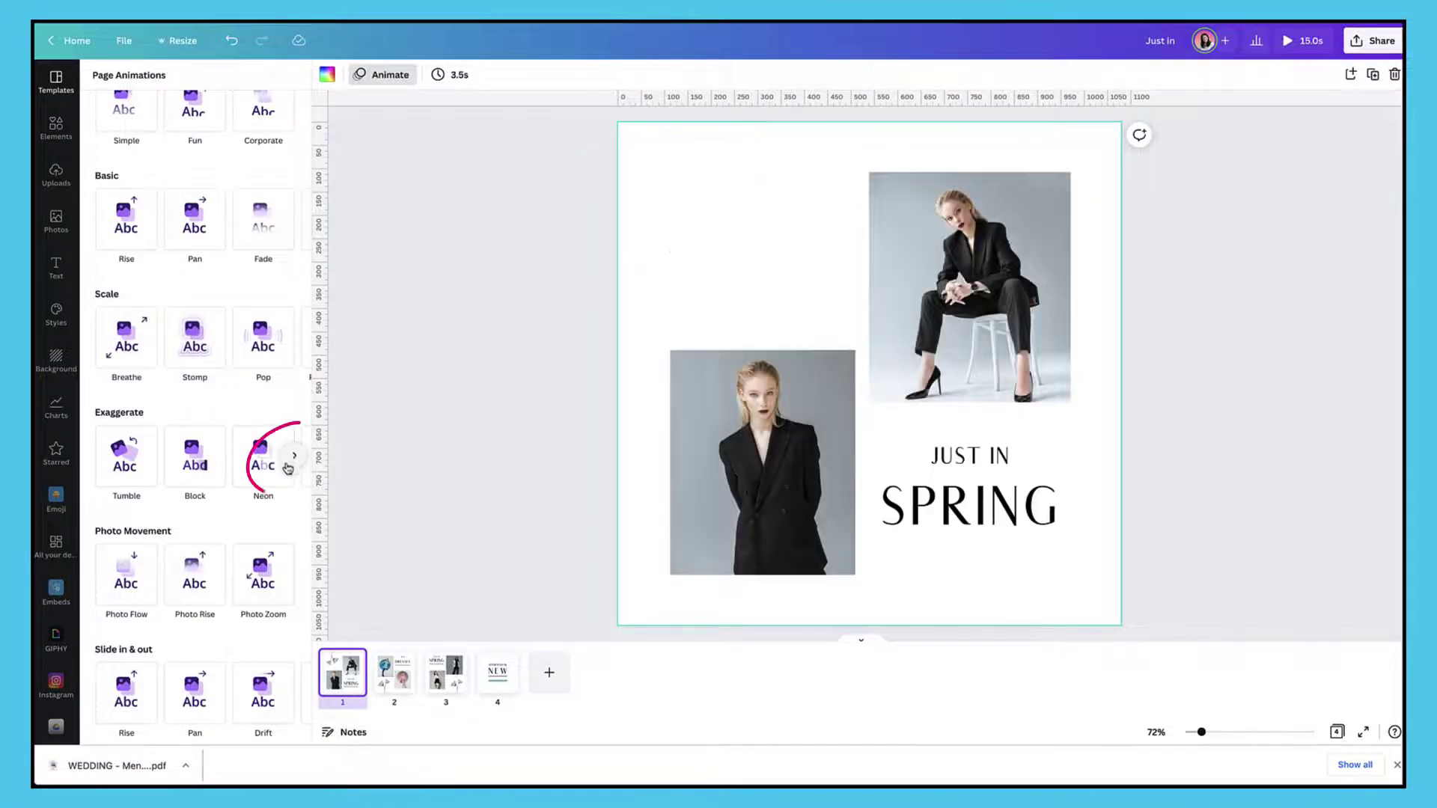
left_click(296, 460)
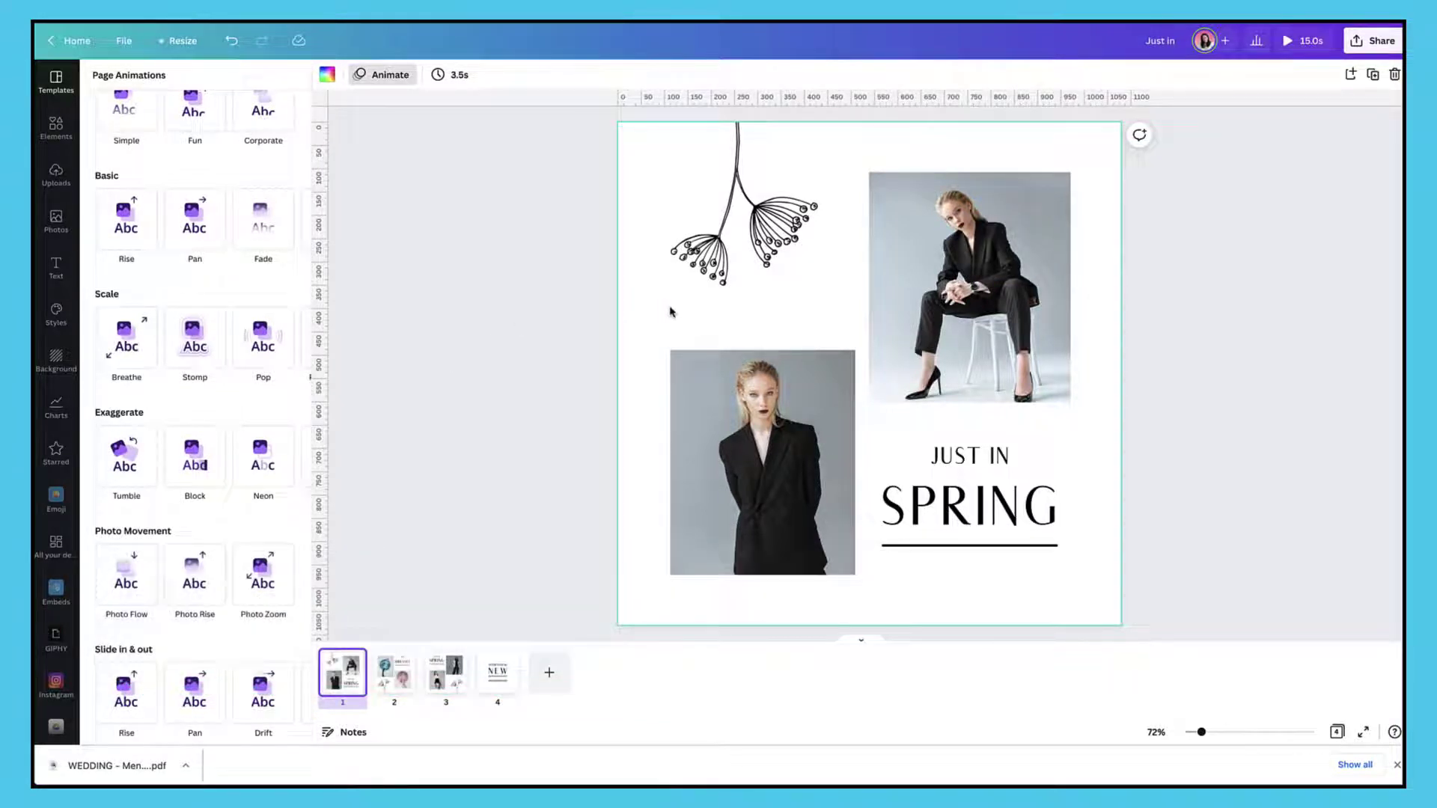
Apply the Breathe animation to the photo of the seated woman and adjust its scale, ending near the middle of the range.
left_click(903, 281)
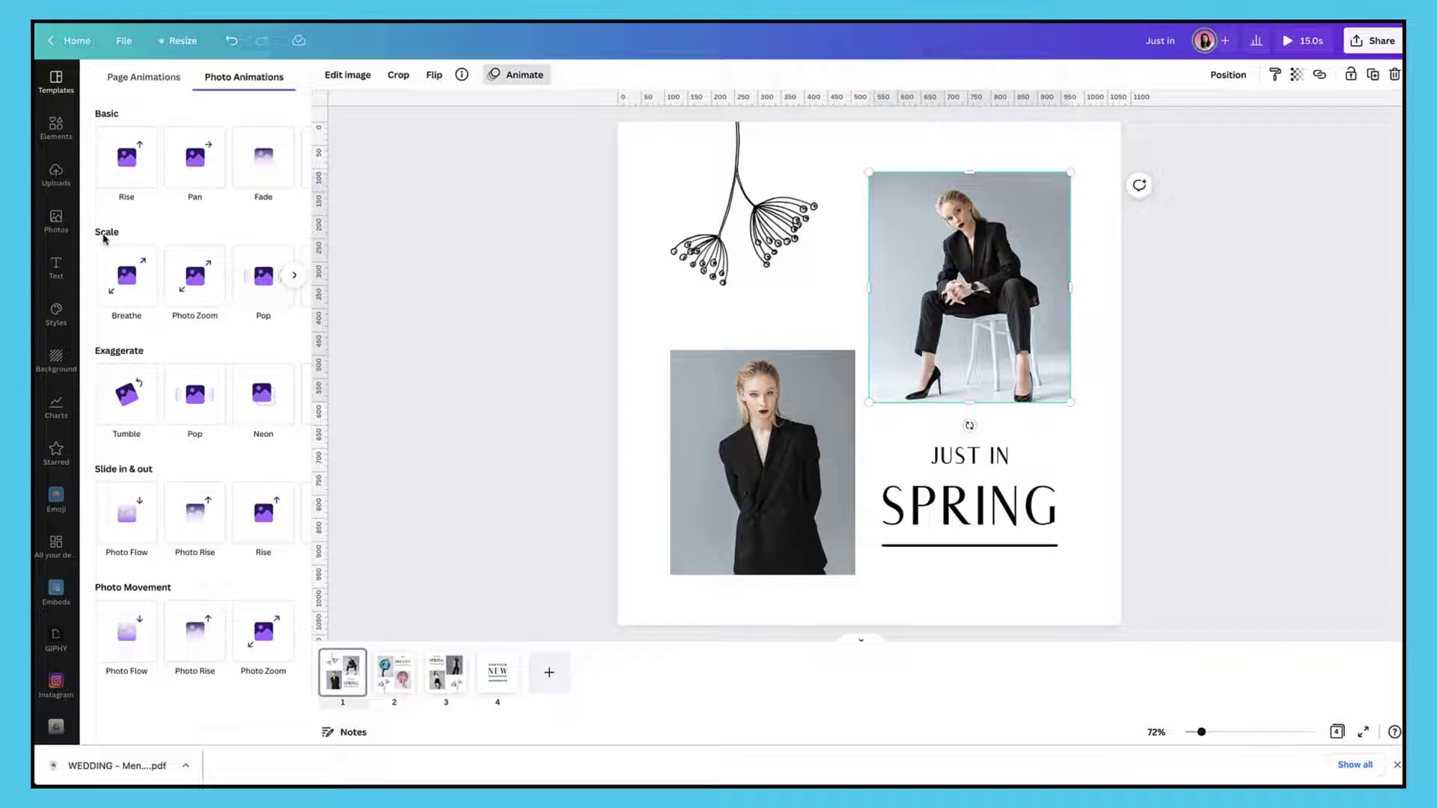
left_click(133, 281)
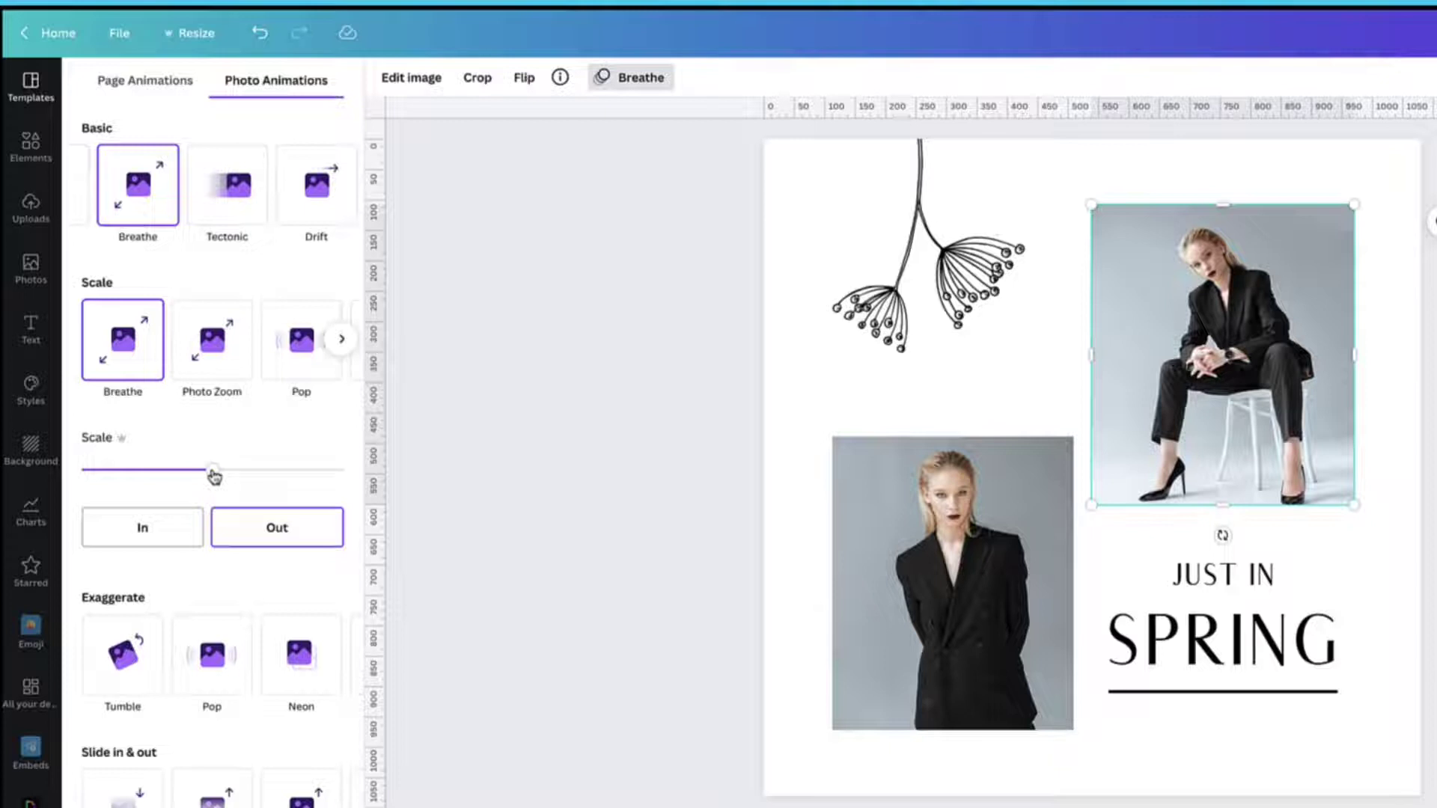
left_click_drag(214, 474, 98, 474)
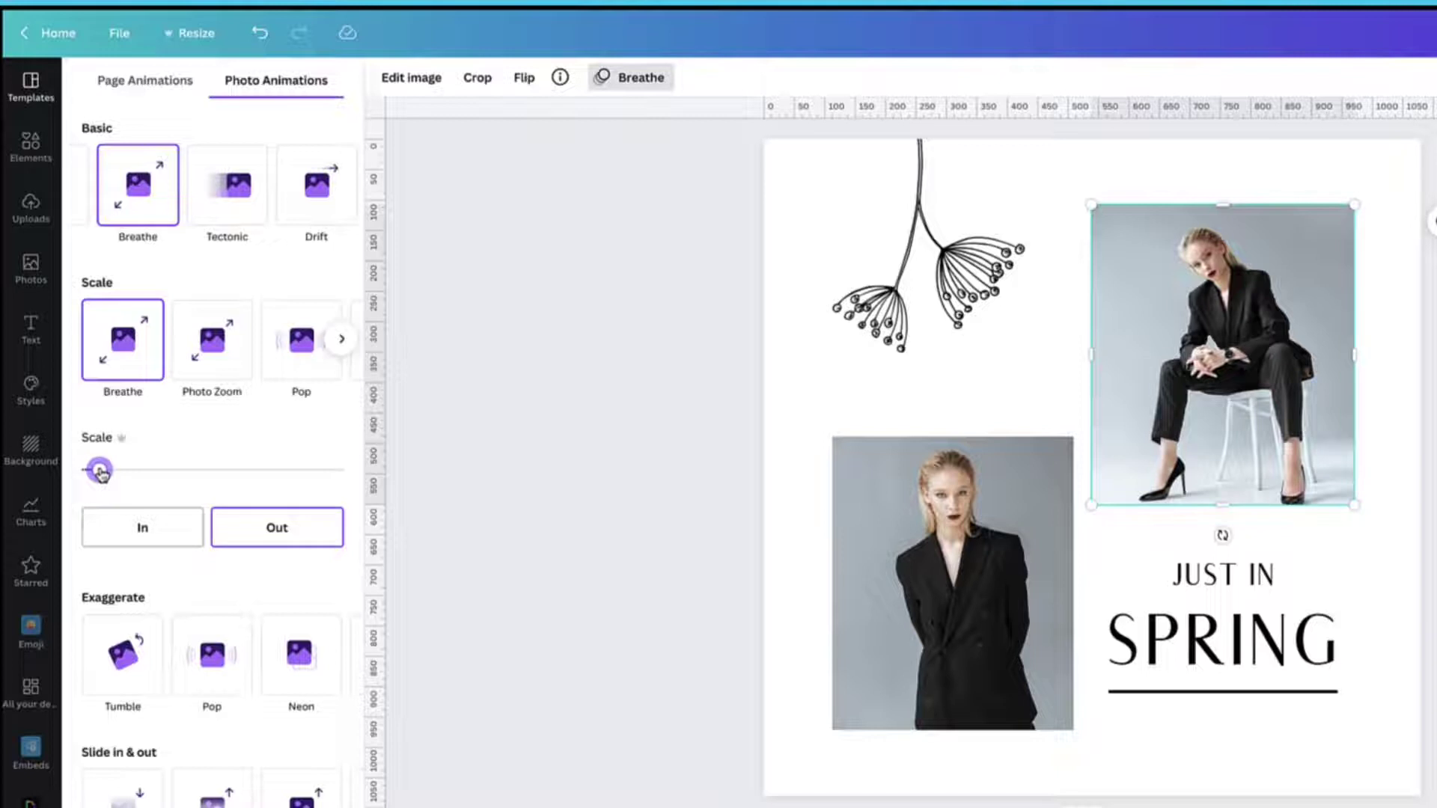
left_click_drag(101, 473, 208, 486)
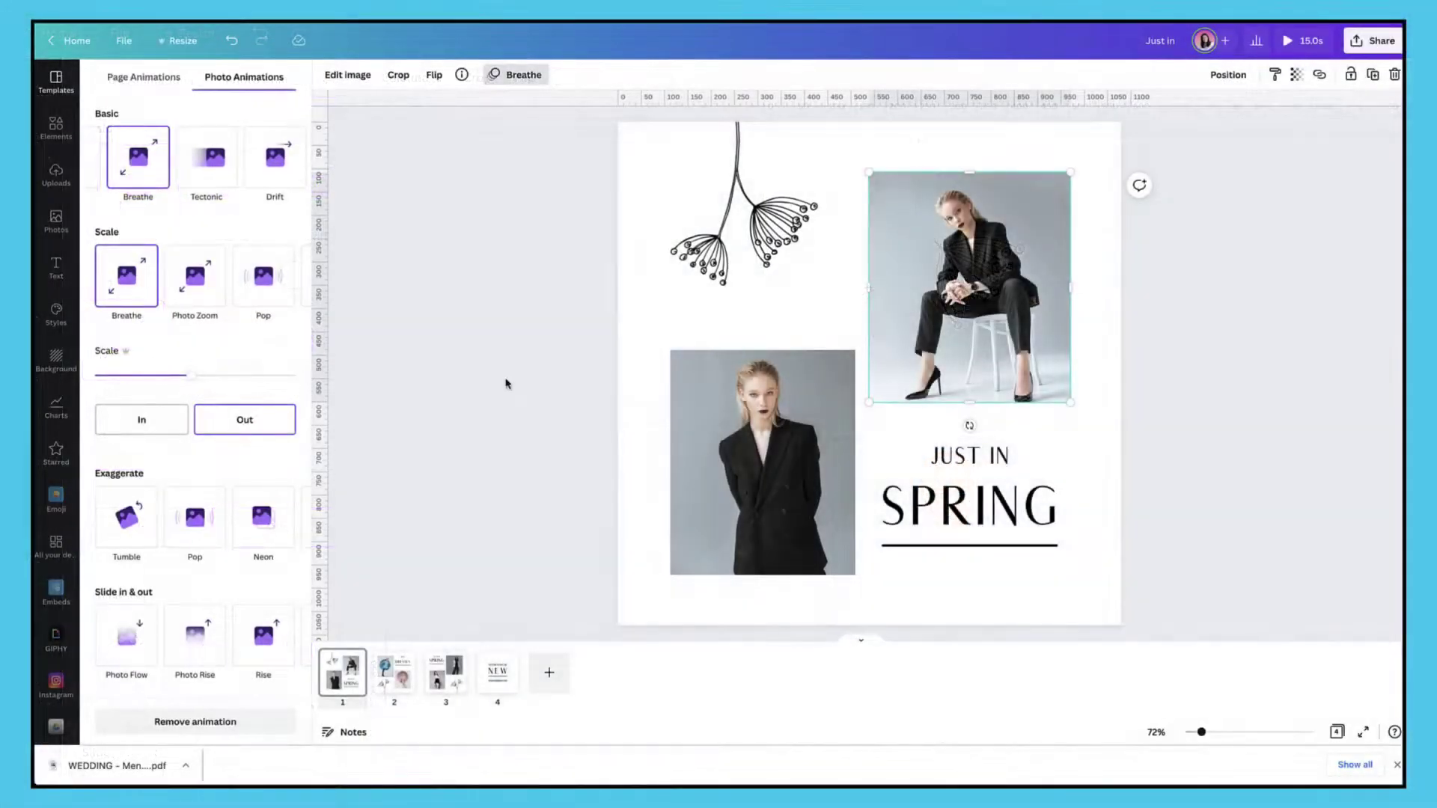
Try the Photo Zoom animation on the photo of the standing woman, with a larger scale and zooming in.
left_click(720, 454)
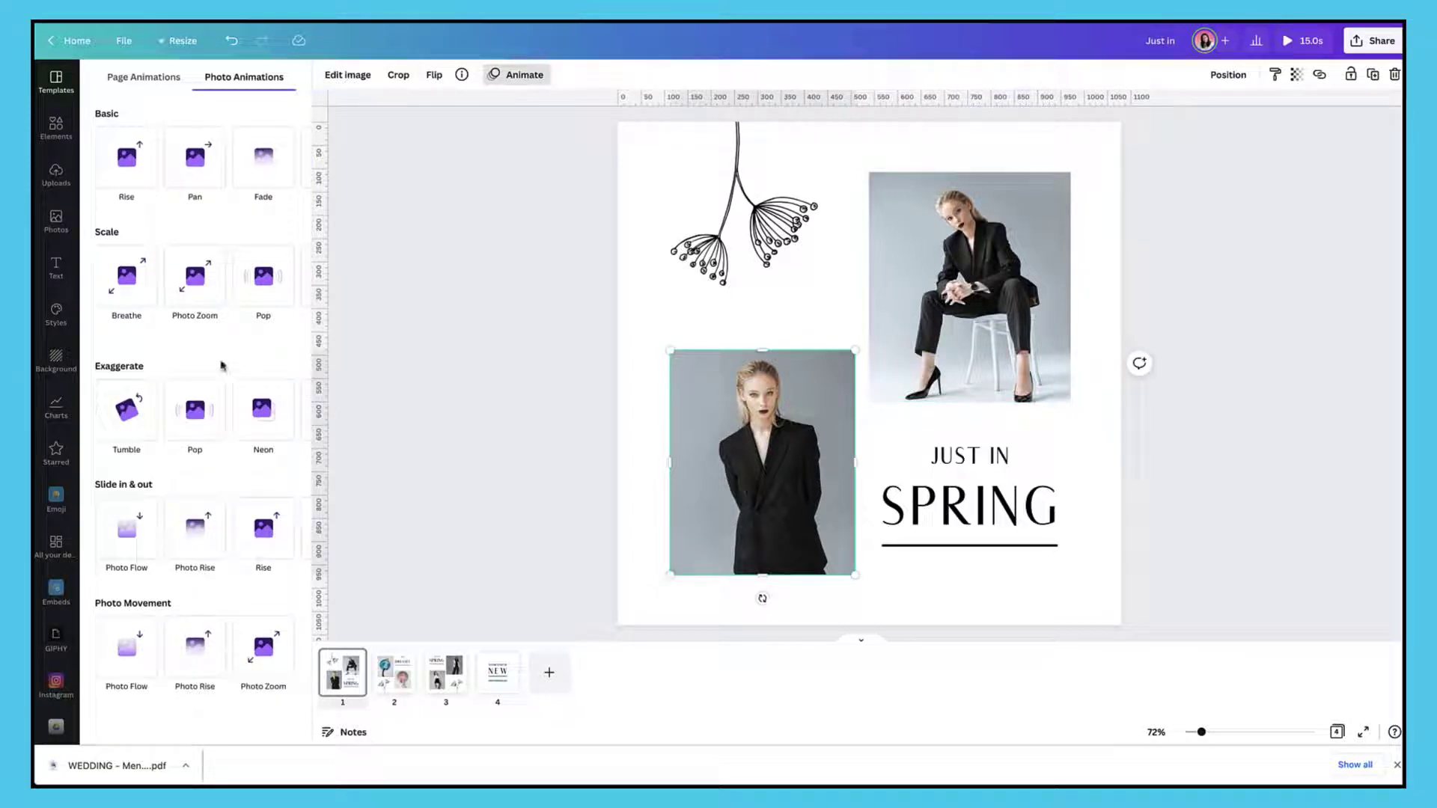
left_click(194, 292)
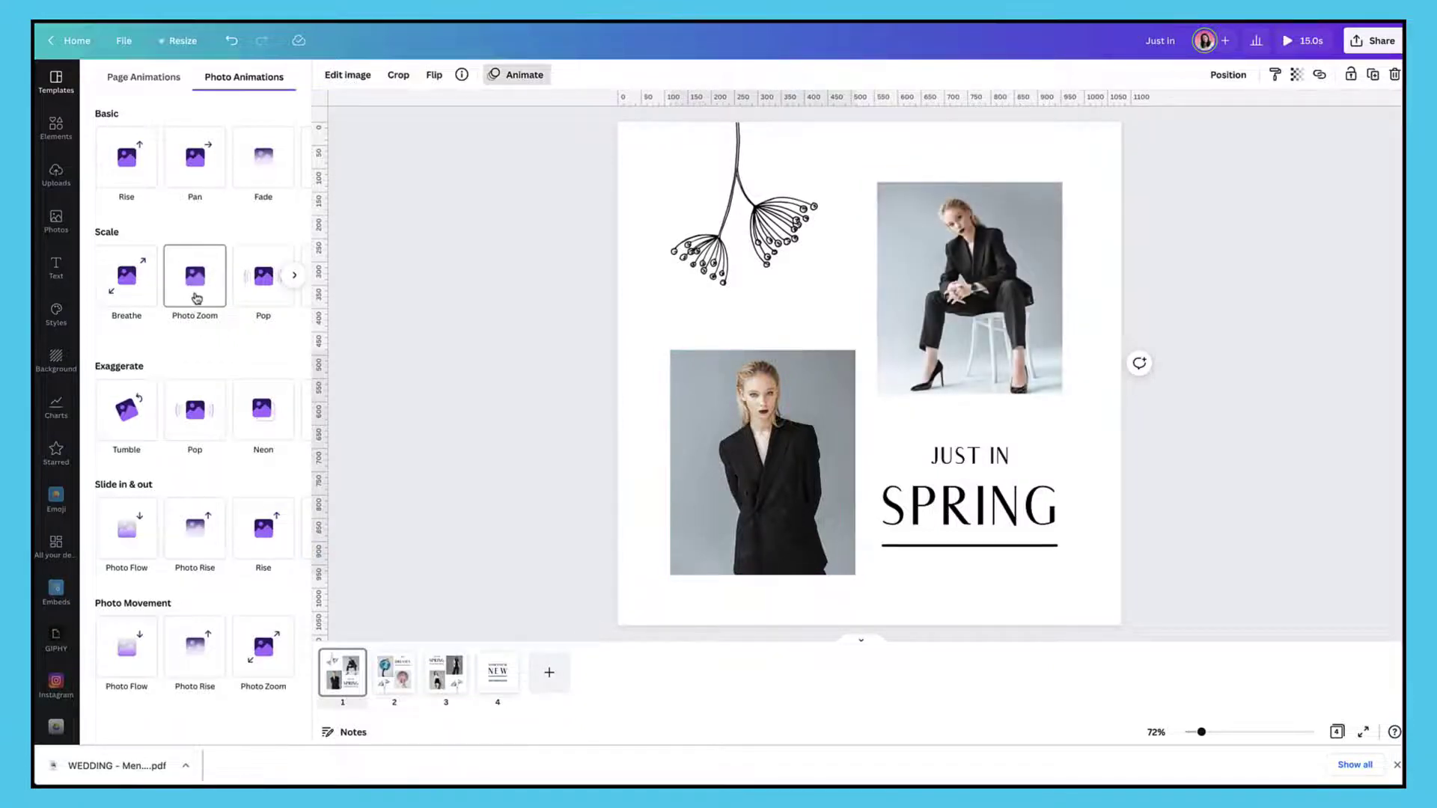
left_click(192, 291)
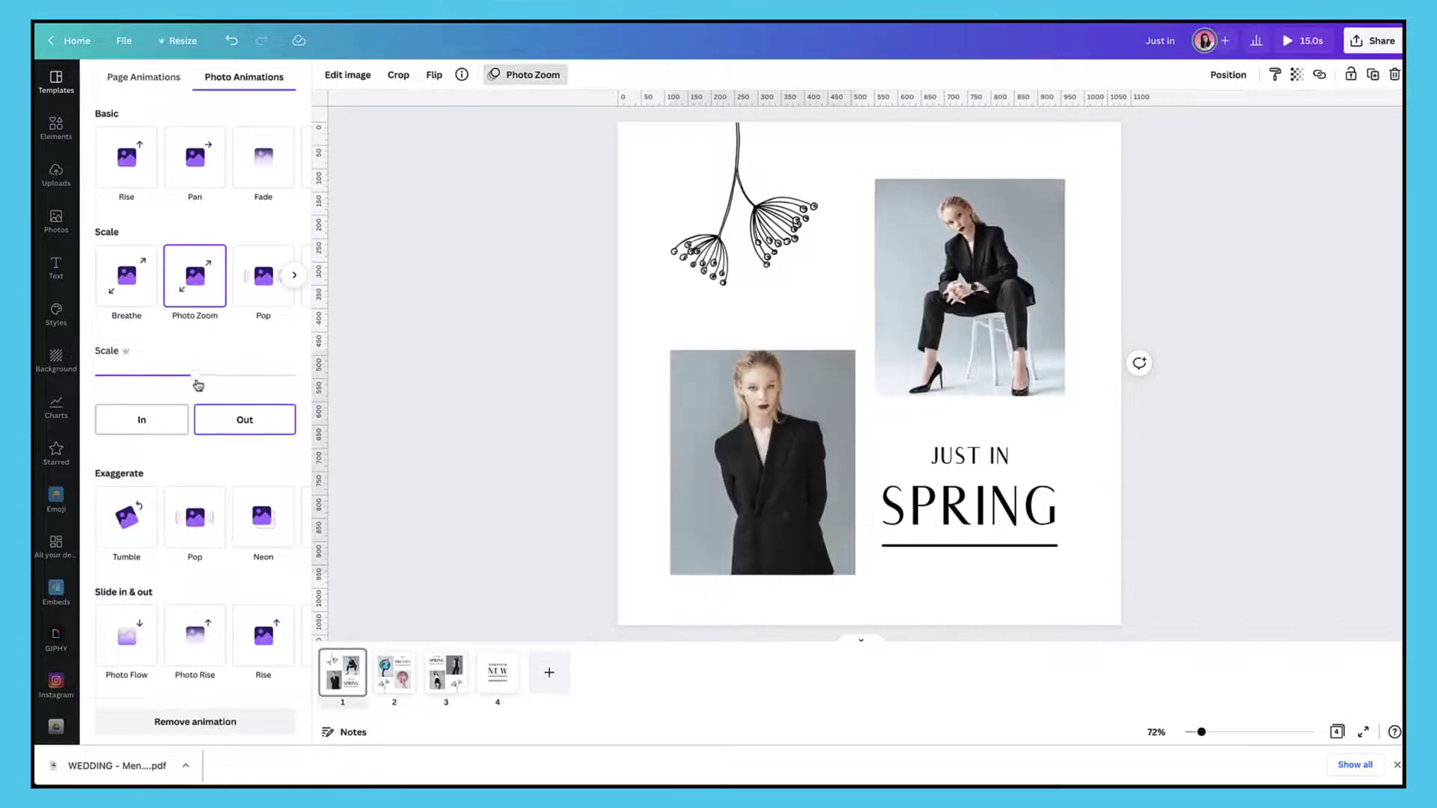
left_click_drag(195, 380, 258, 387)
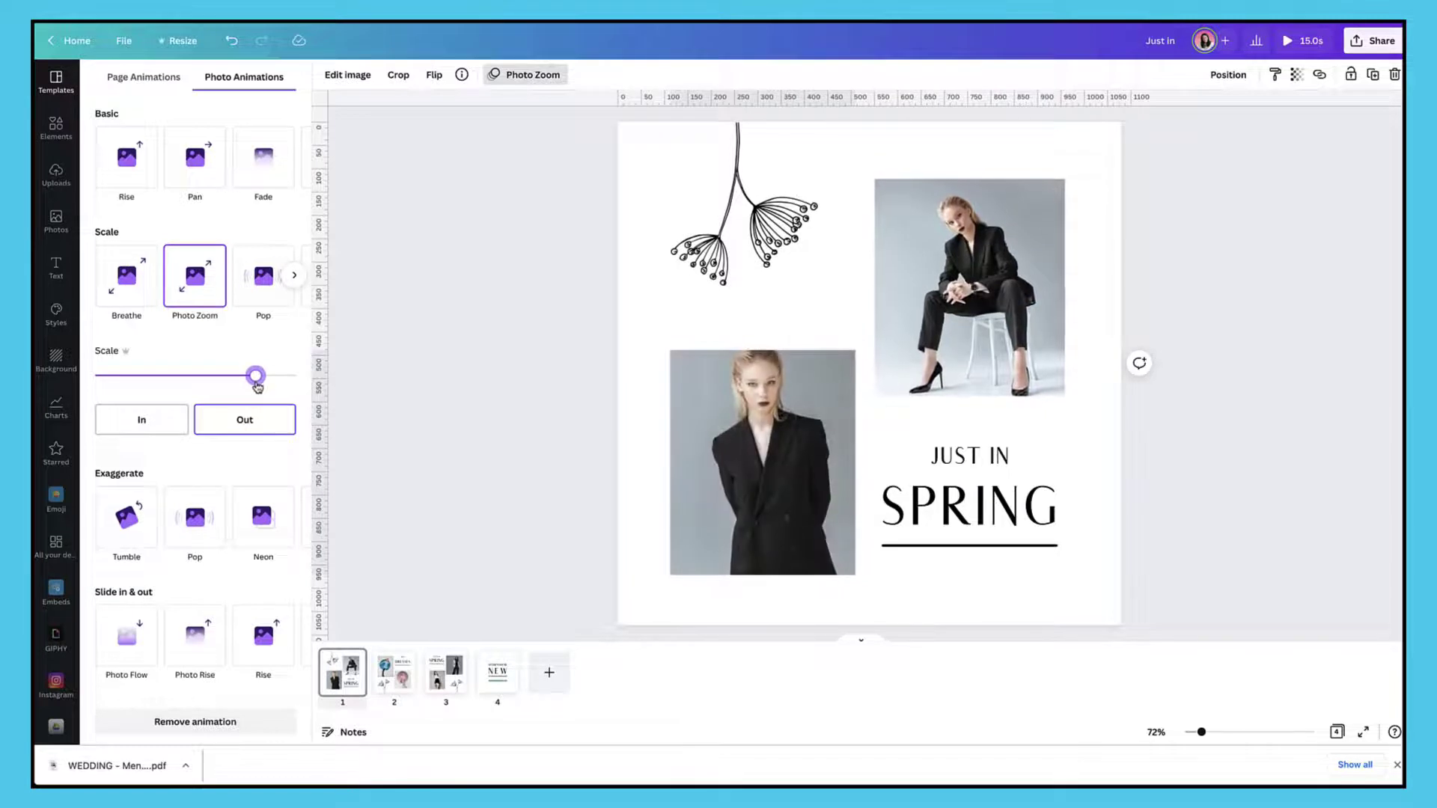
left_click(141, 419)
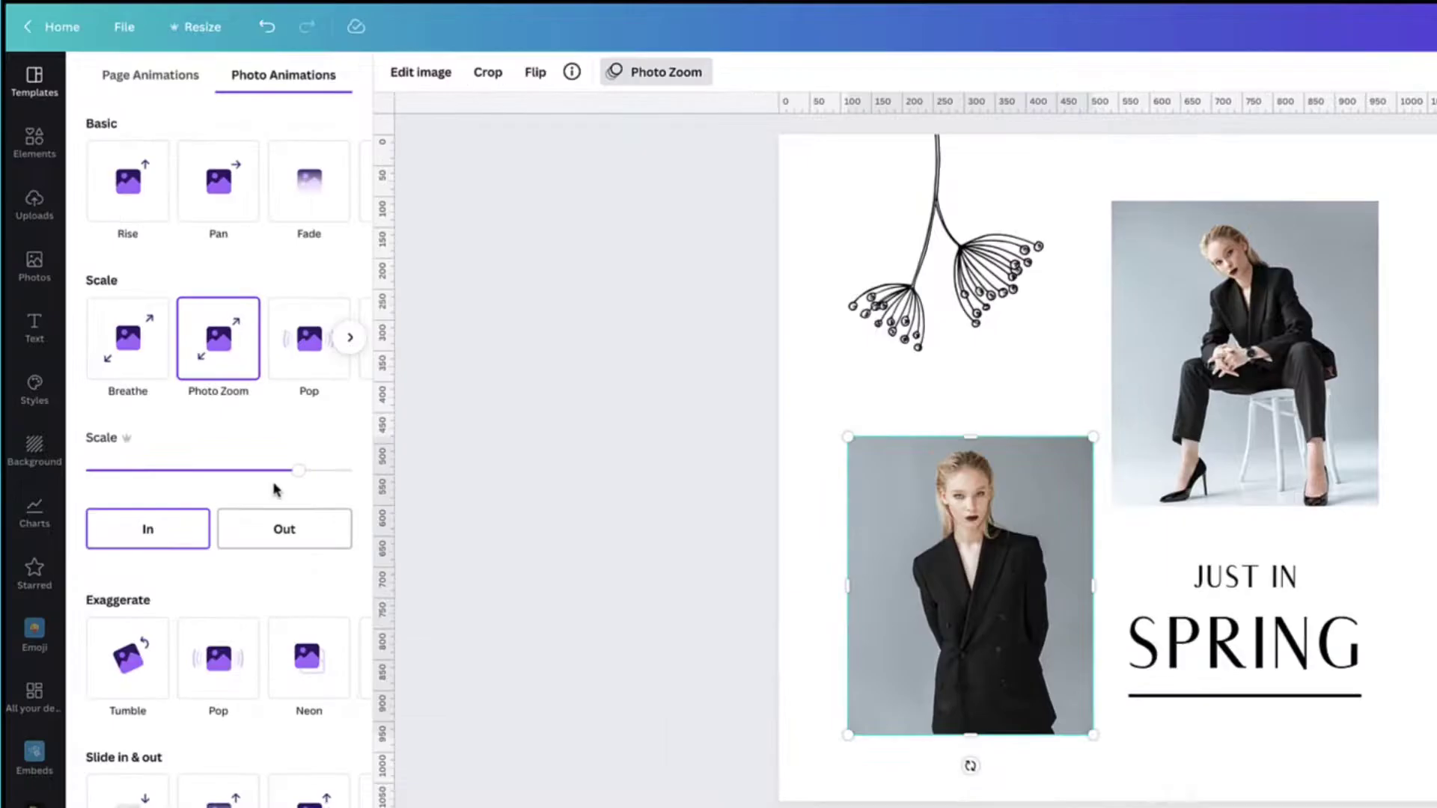
left_click(147, 531)
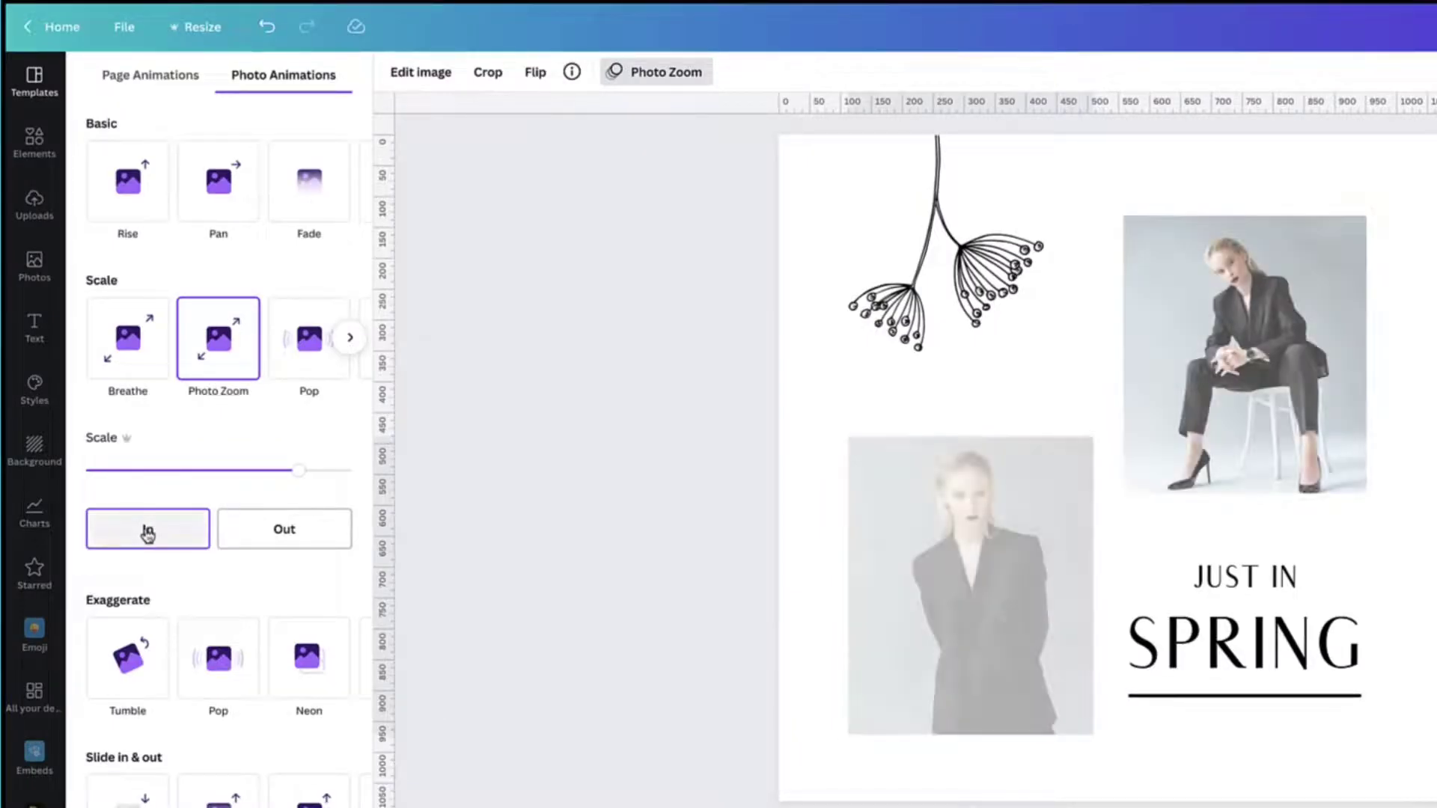
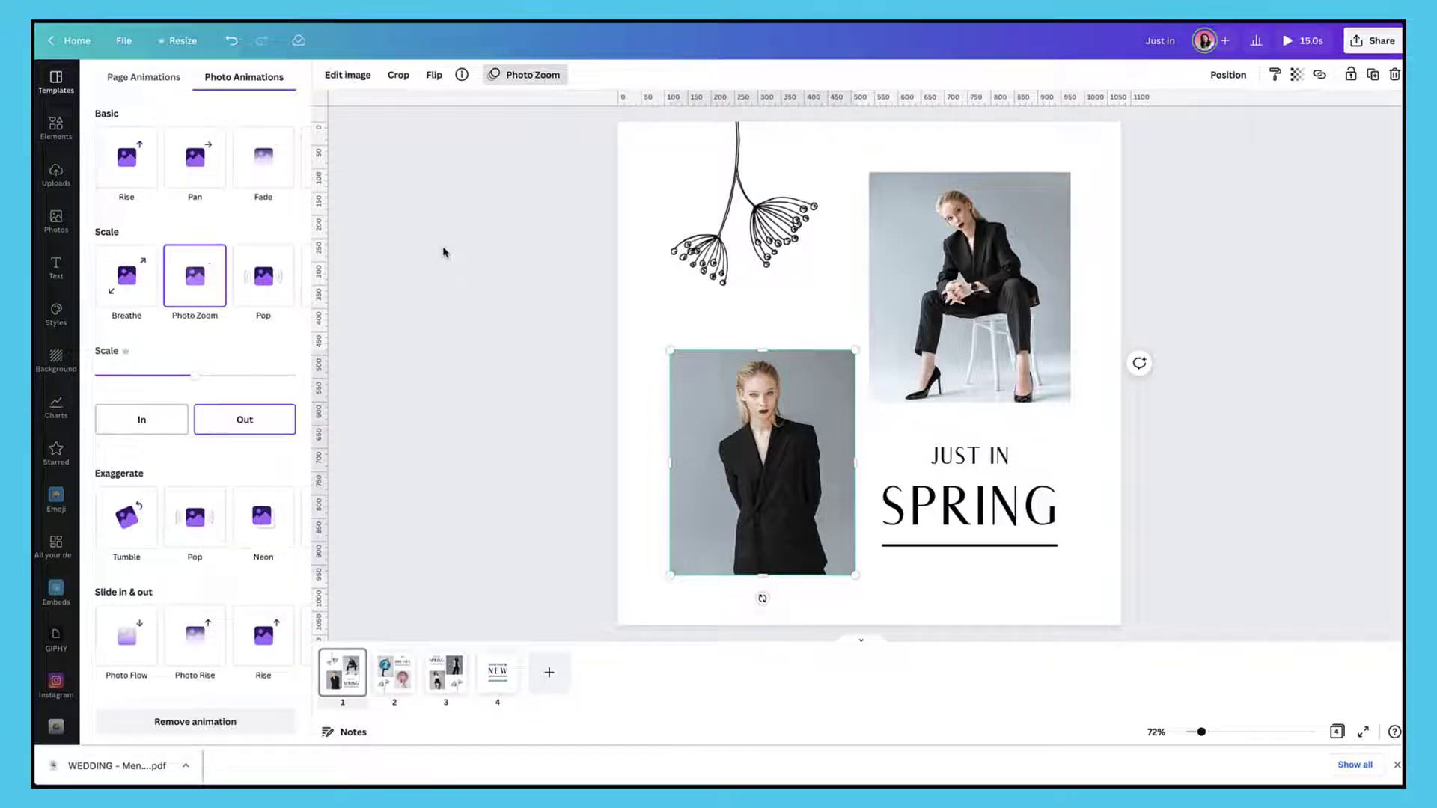
Apply the Pan animation to the photo of the standing woman, testing a slow speed before returning it to medium.
left_click(195, 162)
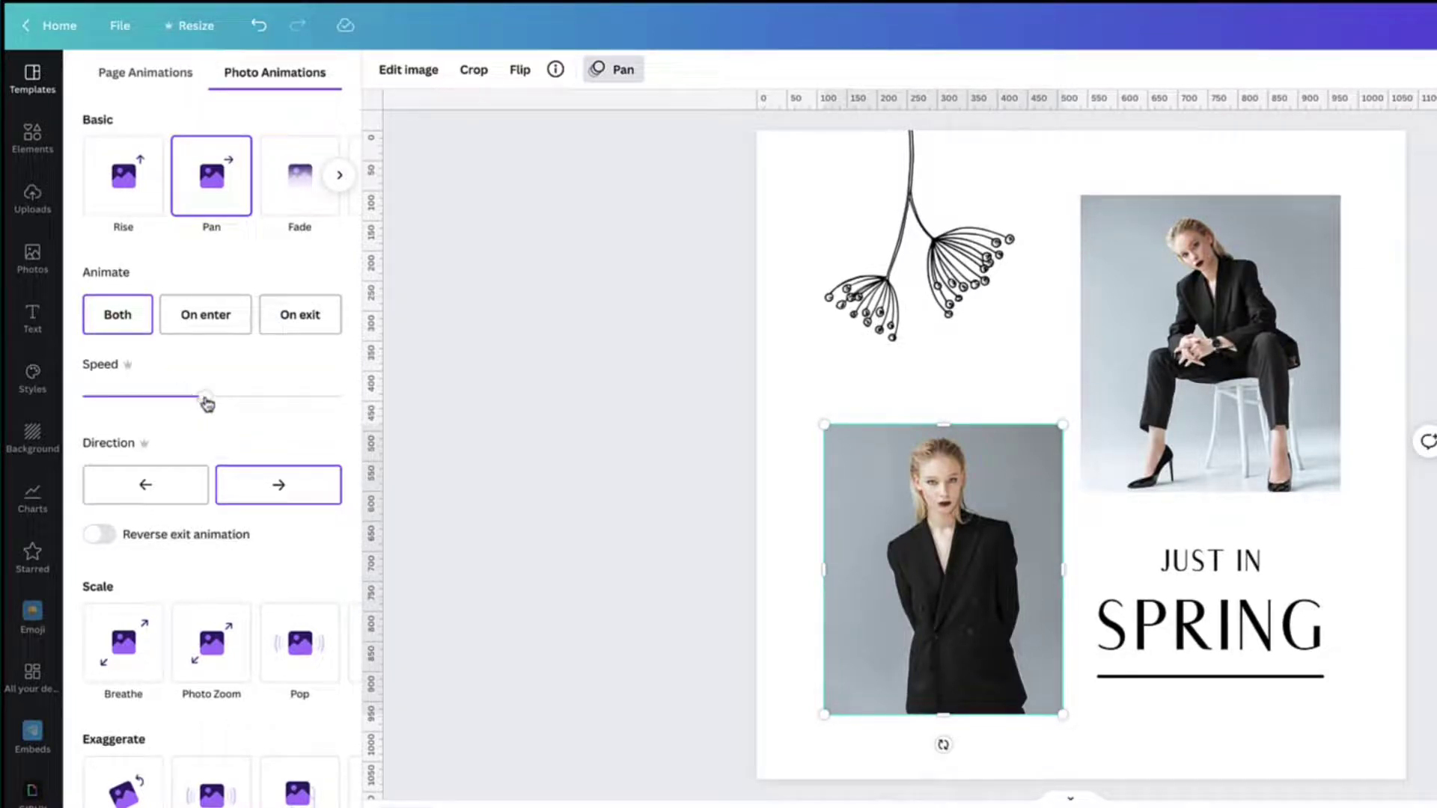
left_click_drag(207, 403, 107, 402)
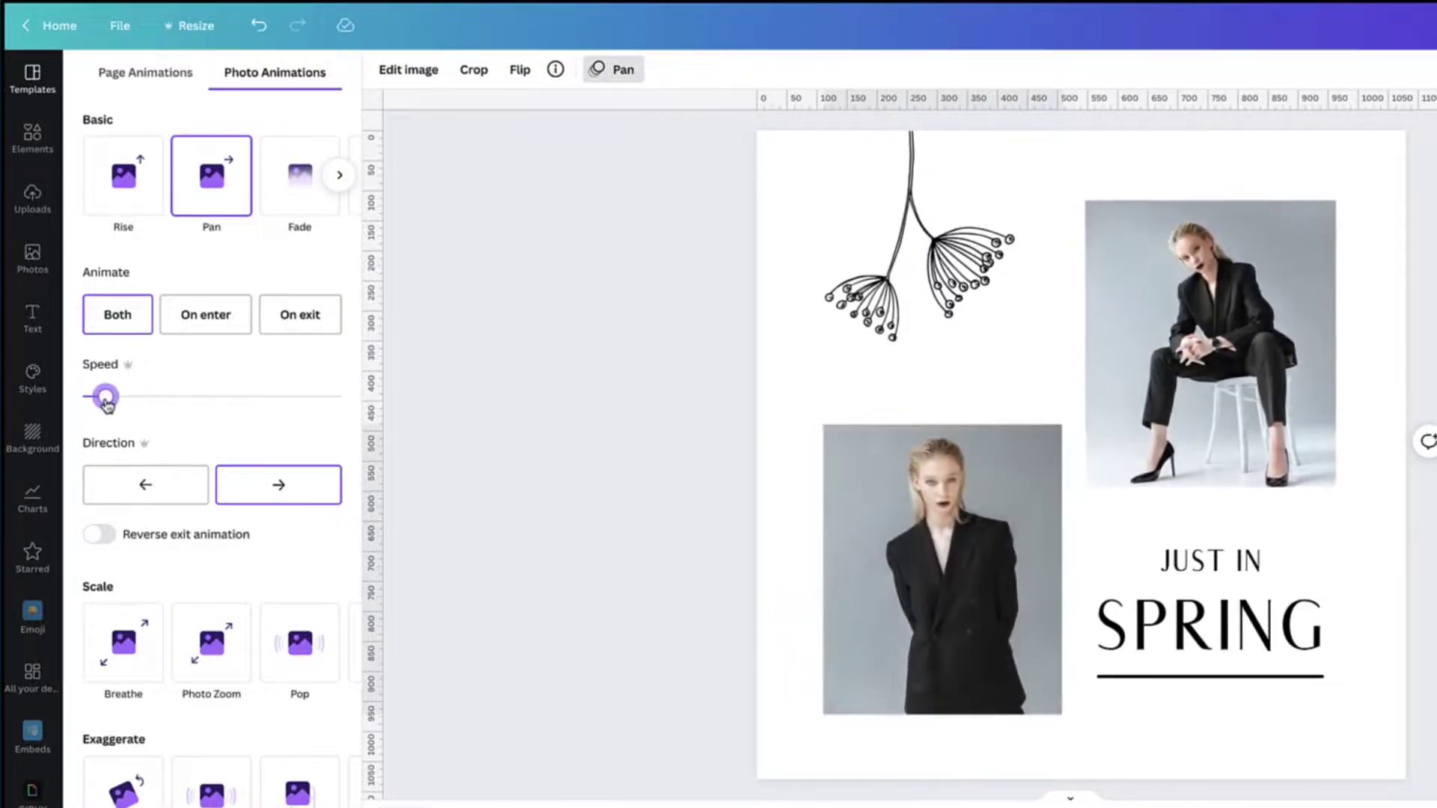
left_click_drag(107, 403, 205, 402)
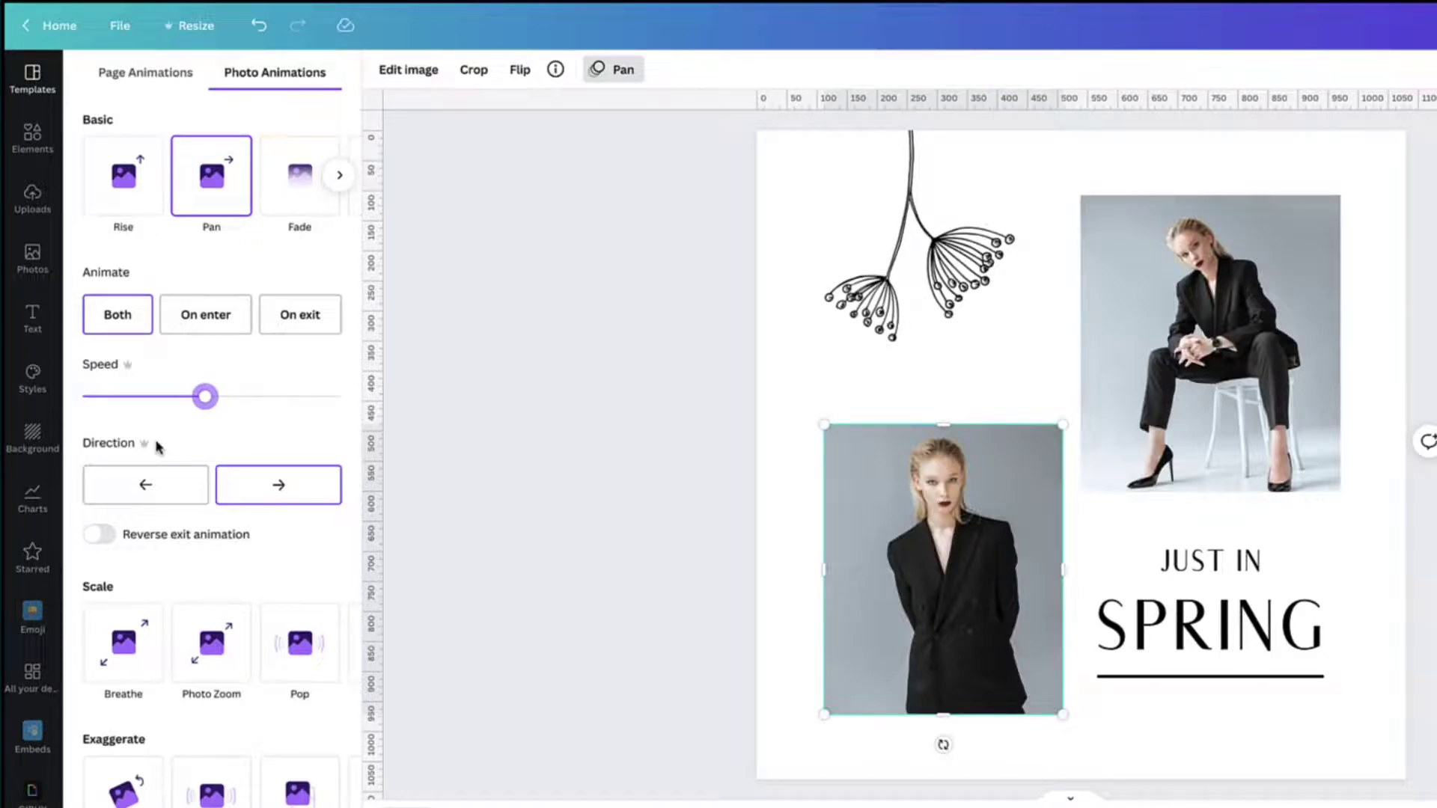
Try the leftward direction and the reversed exit for the Pan animation, restoring the rightward direction and the normal exit.
left_click(139, 485)
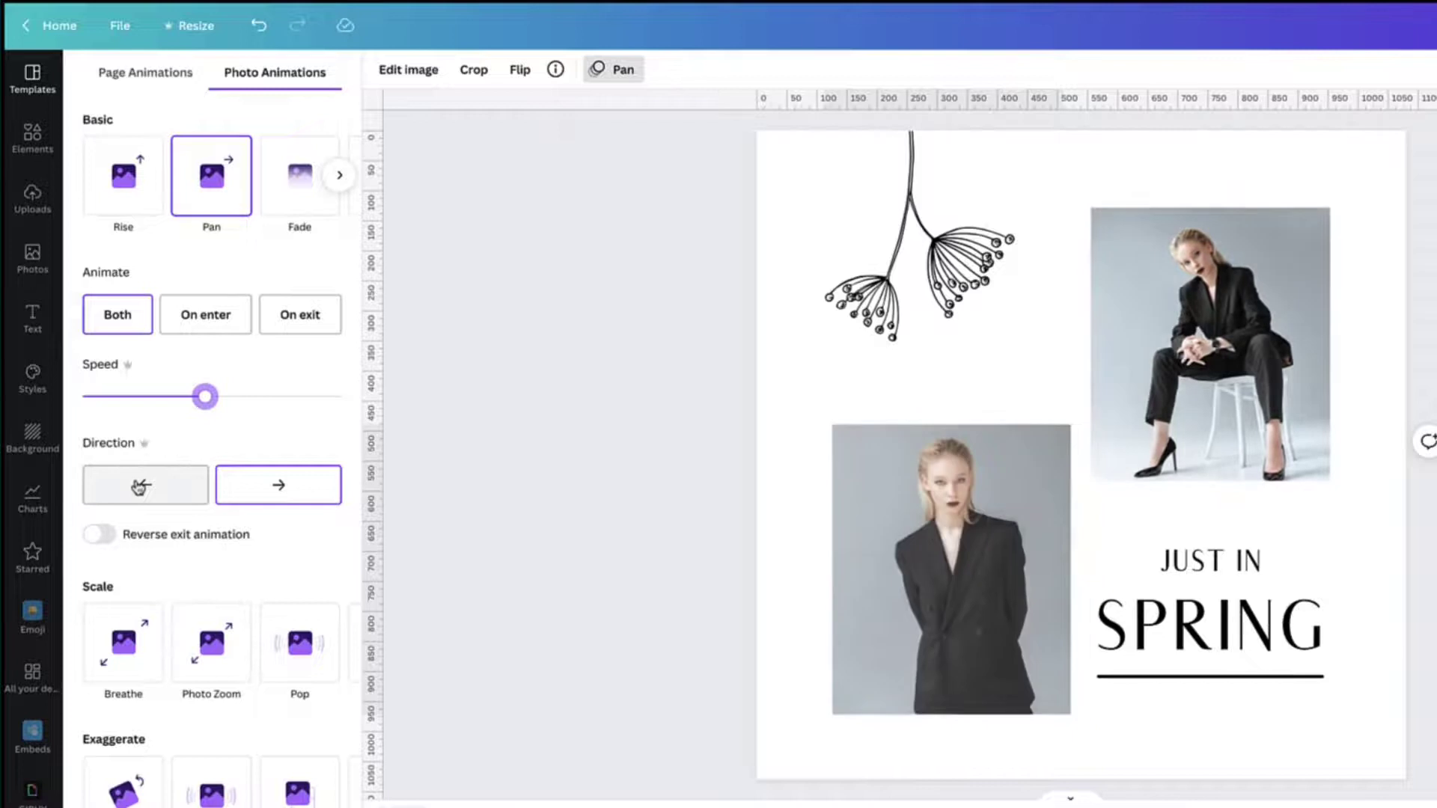
left_click(268, 487)
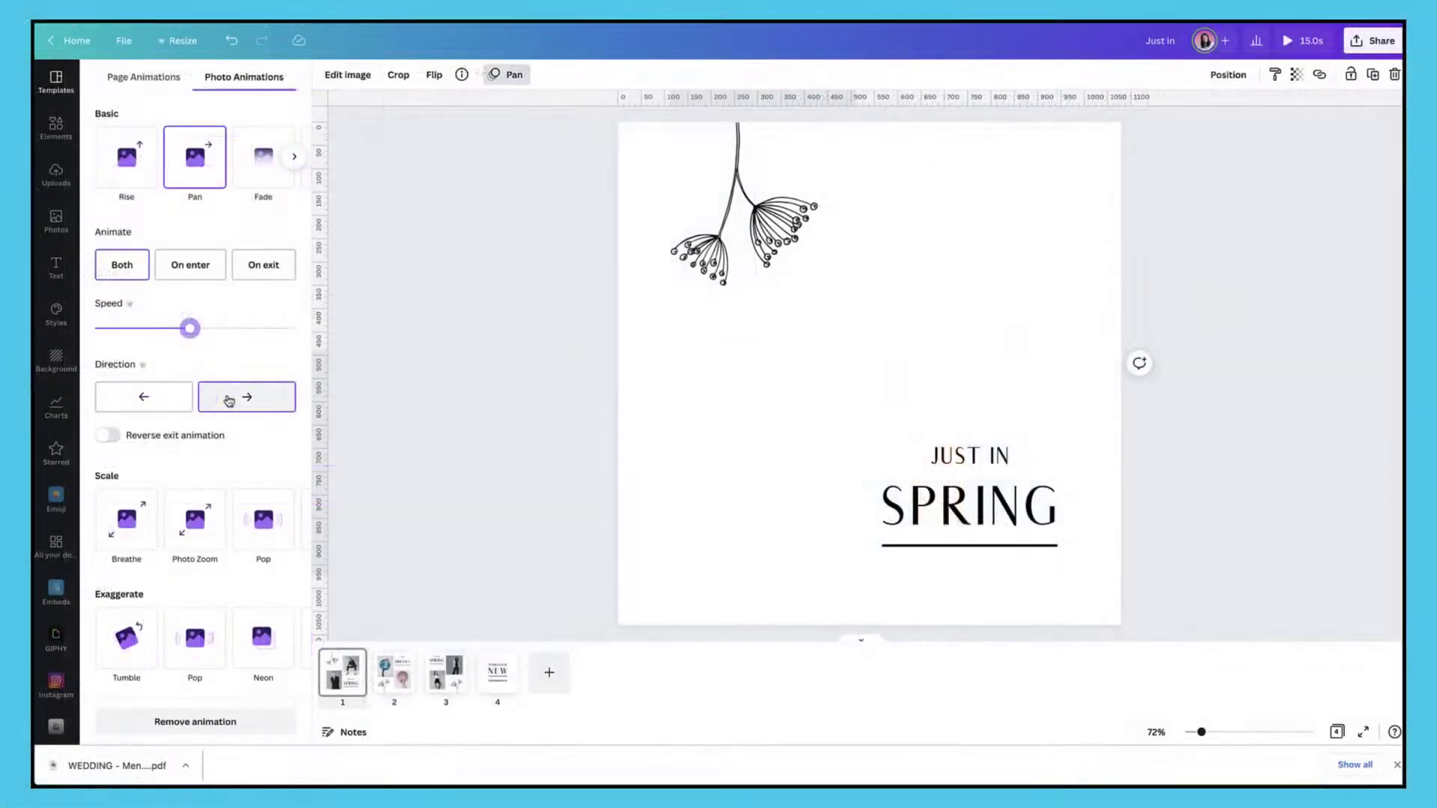
left_click(114, 437)
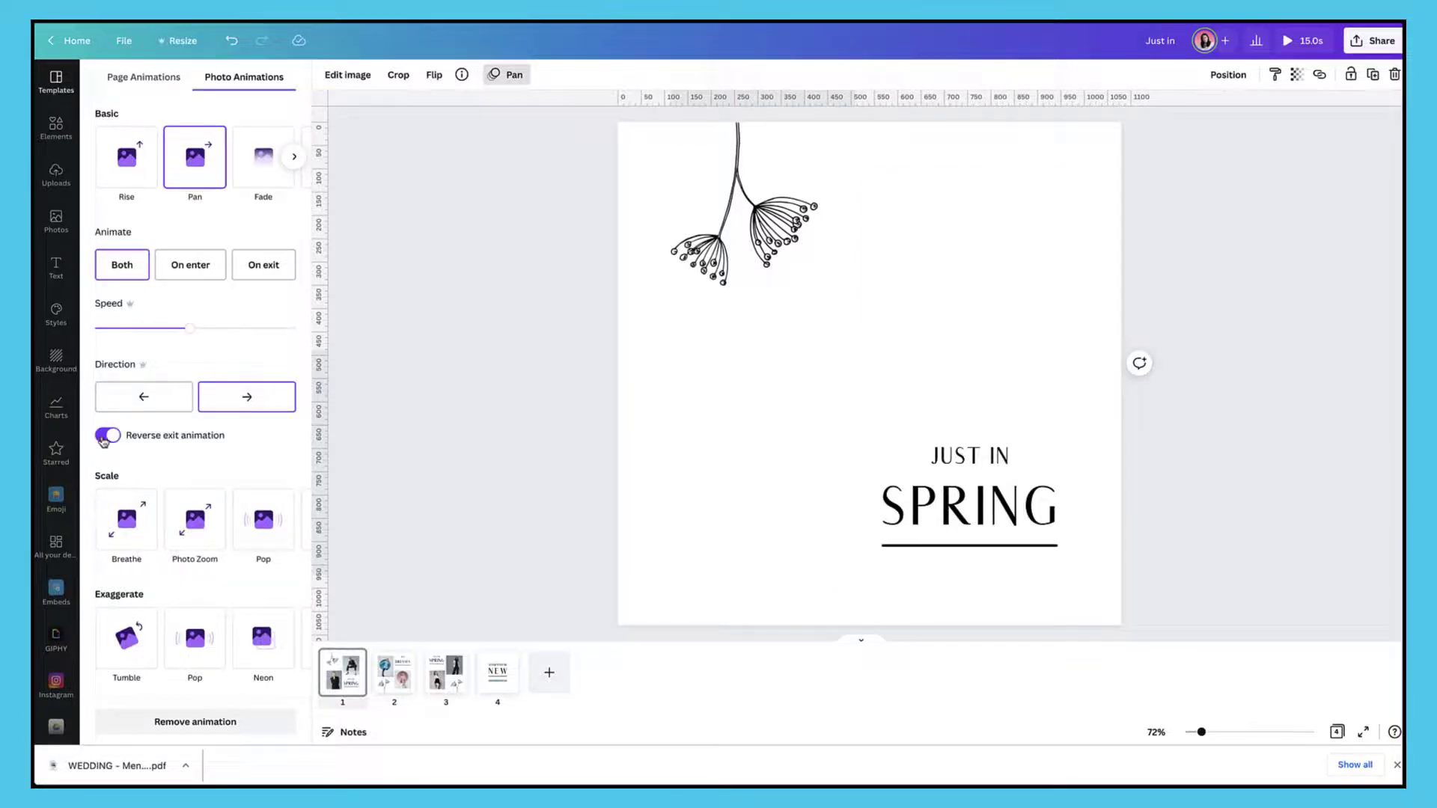
left_click(116, 438)
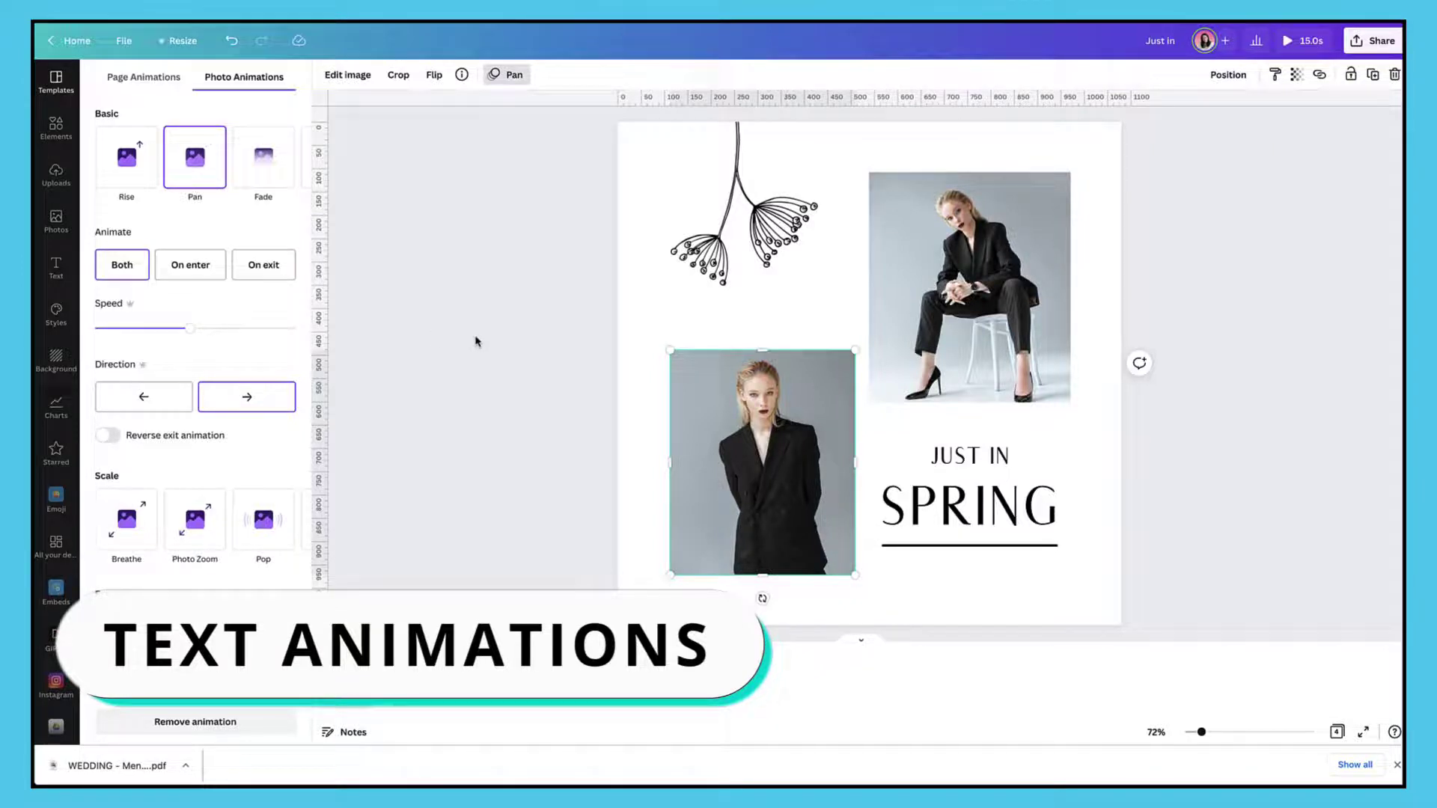
Apply the Rise text animation to "JUST IN", playing on enter only, upward, at just above medium speed.
left_click(955, 458)
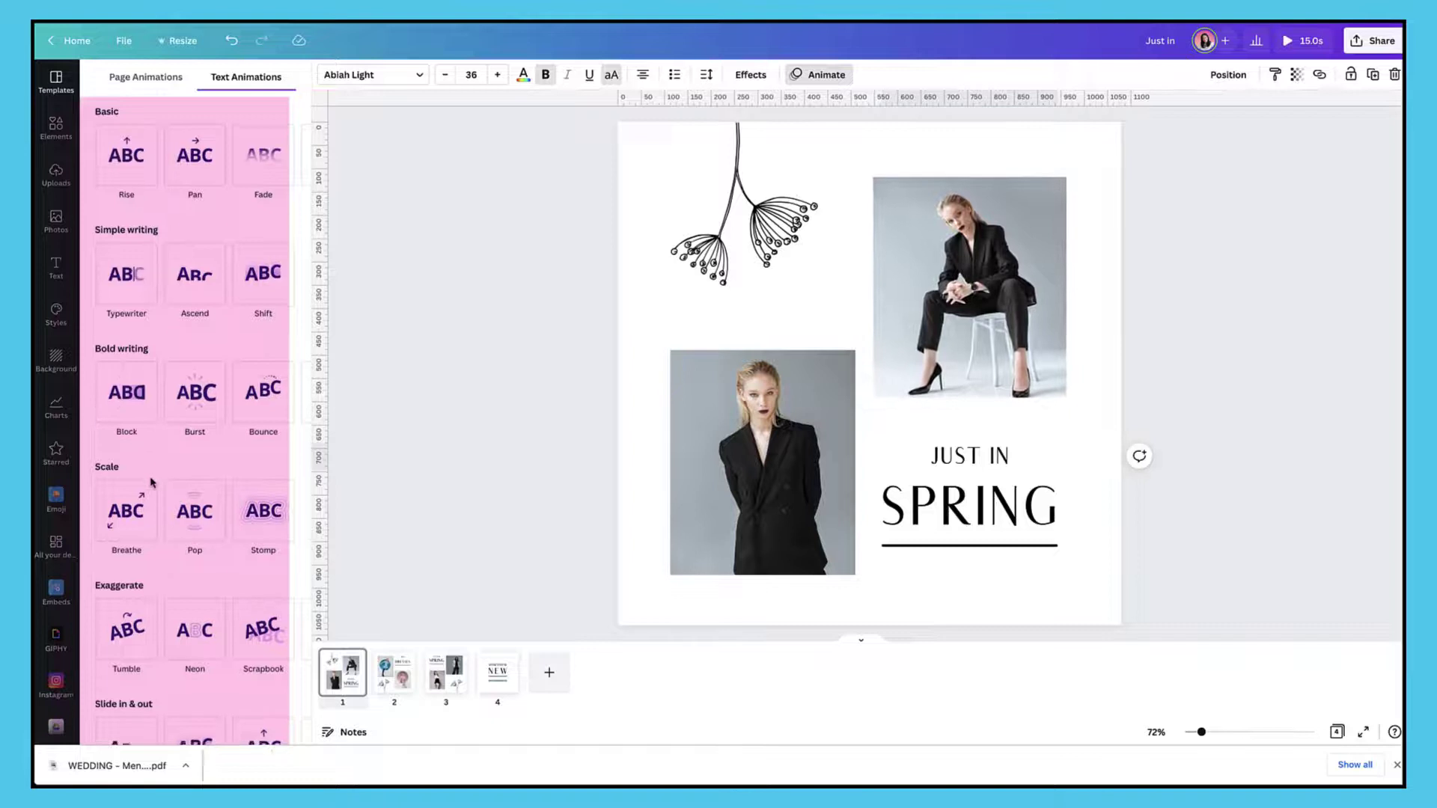
scroll(152, 483, "down", 1)
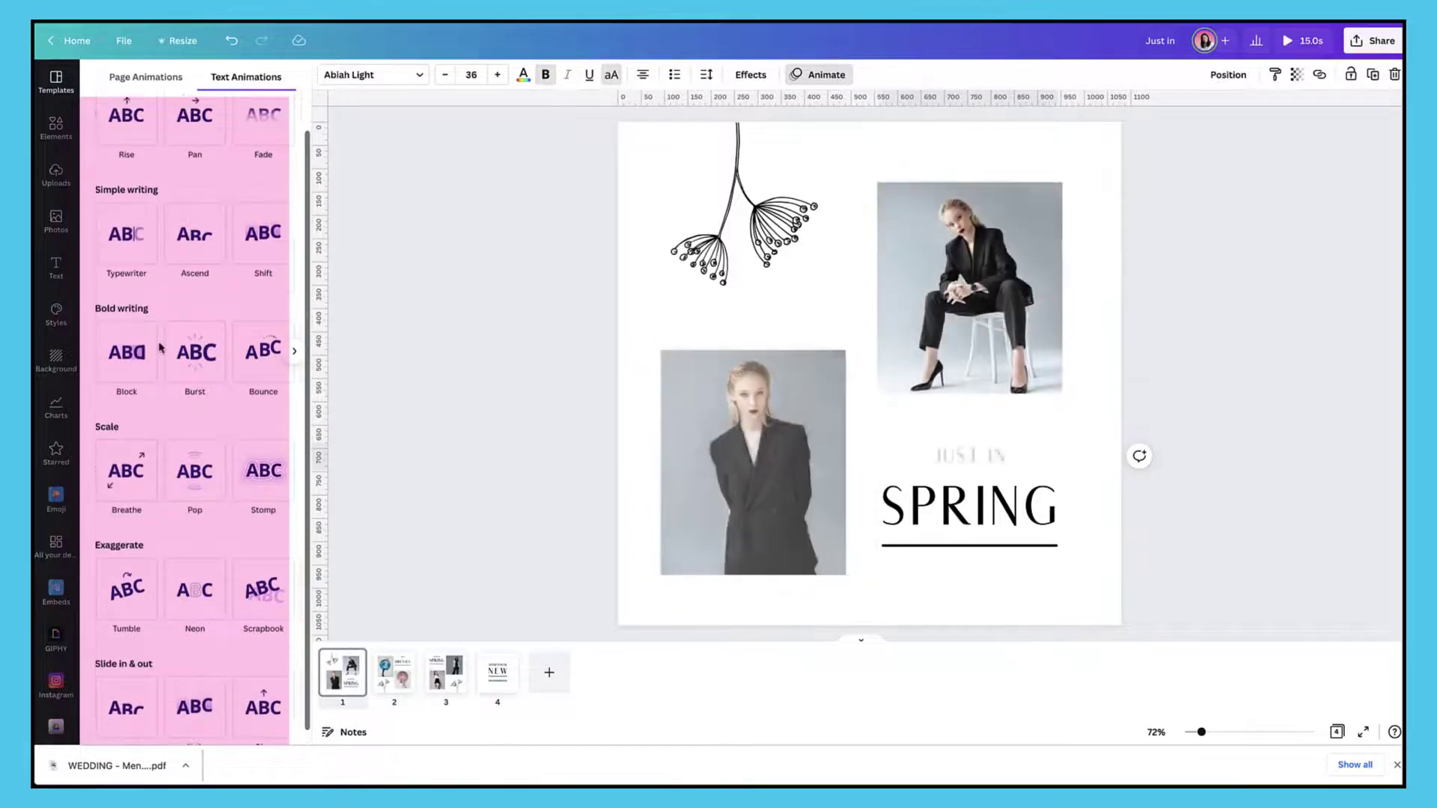
scroll(195, 375, "up", 1)
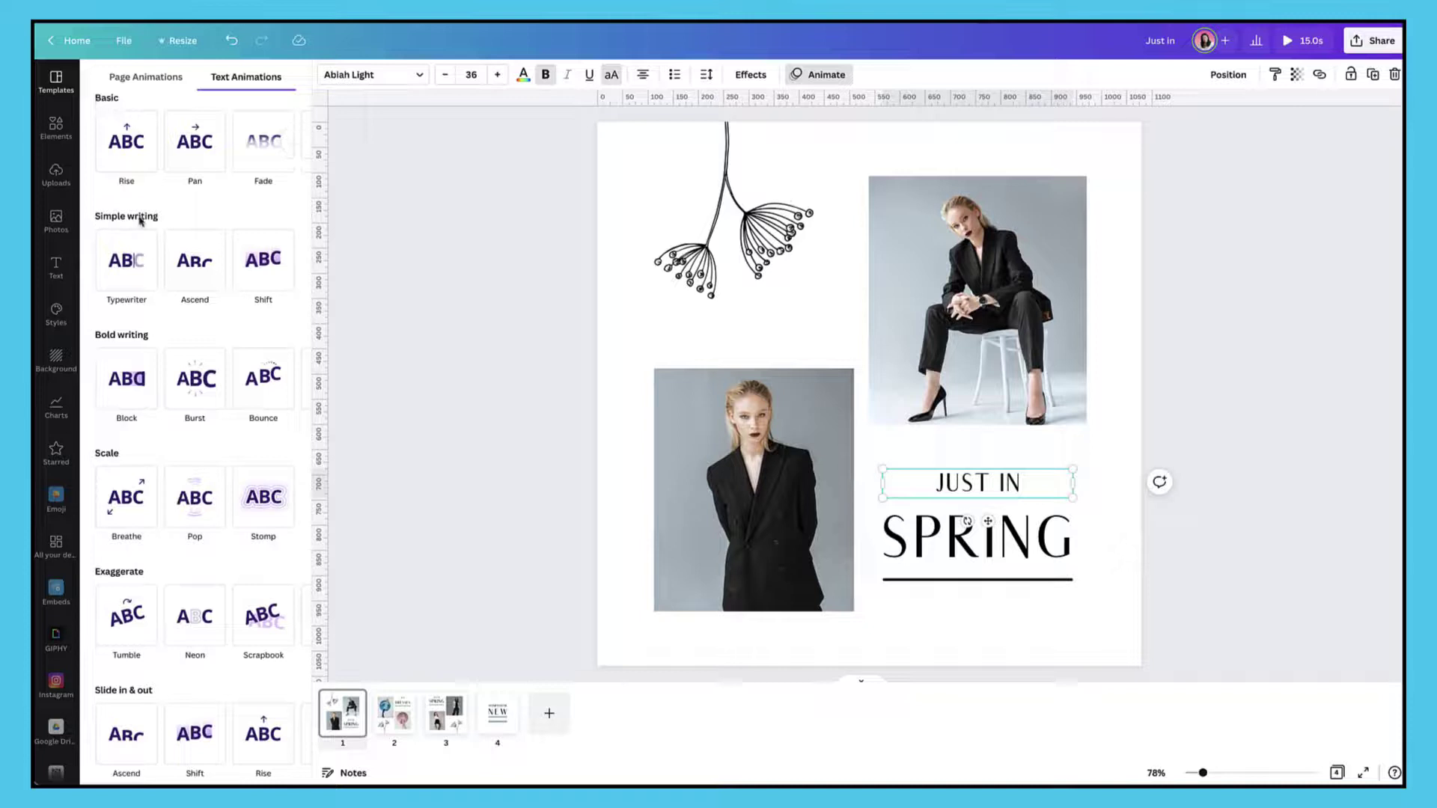
scroll(173, 212, "up", 1)
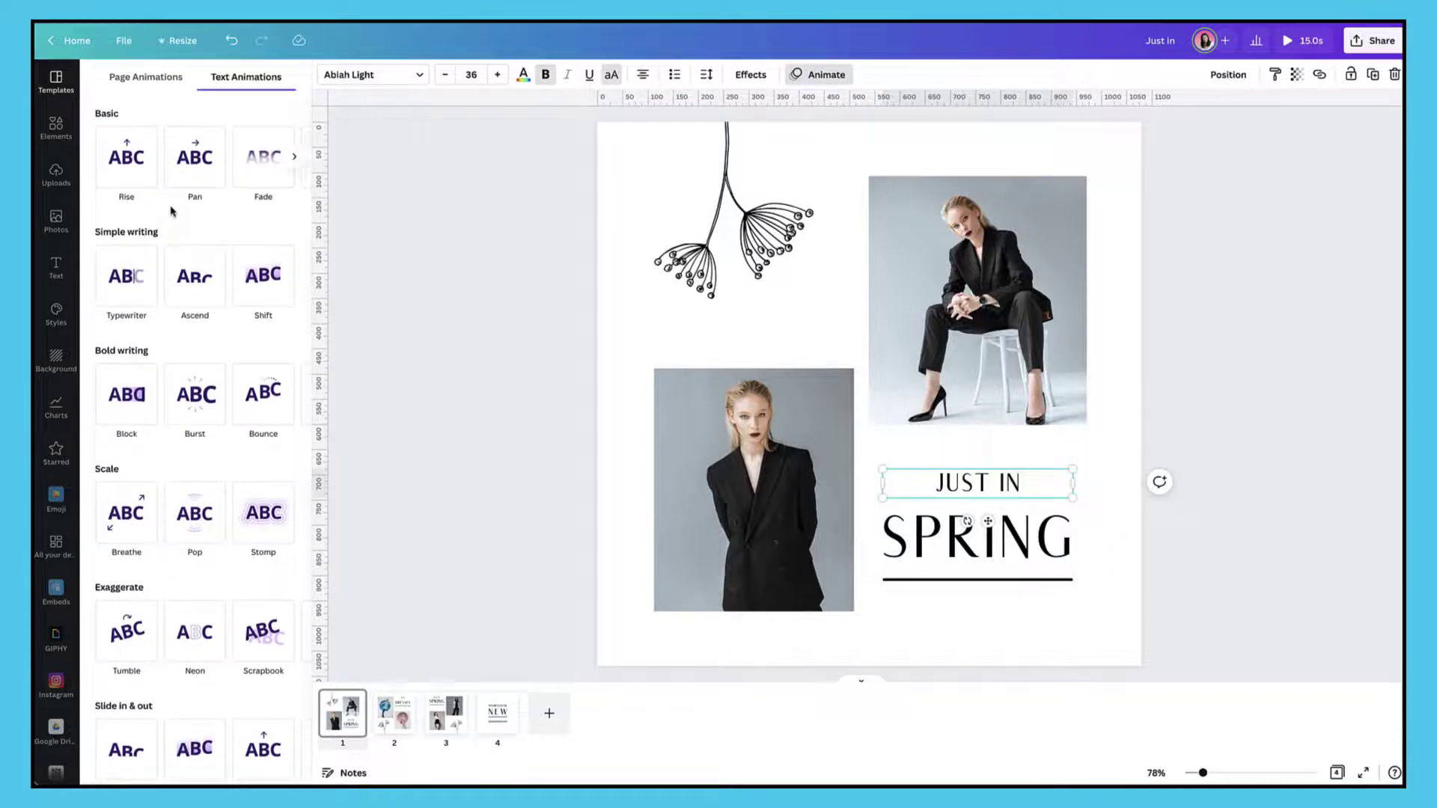
left_click(128, 164)
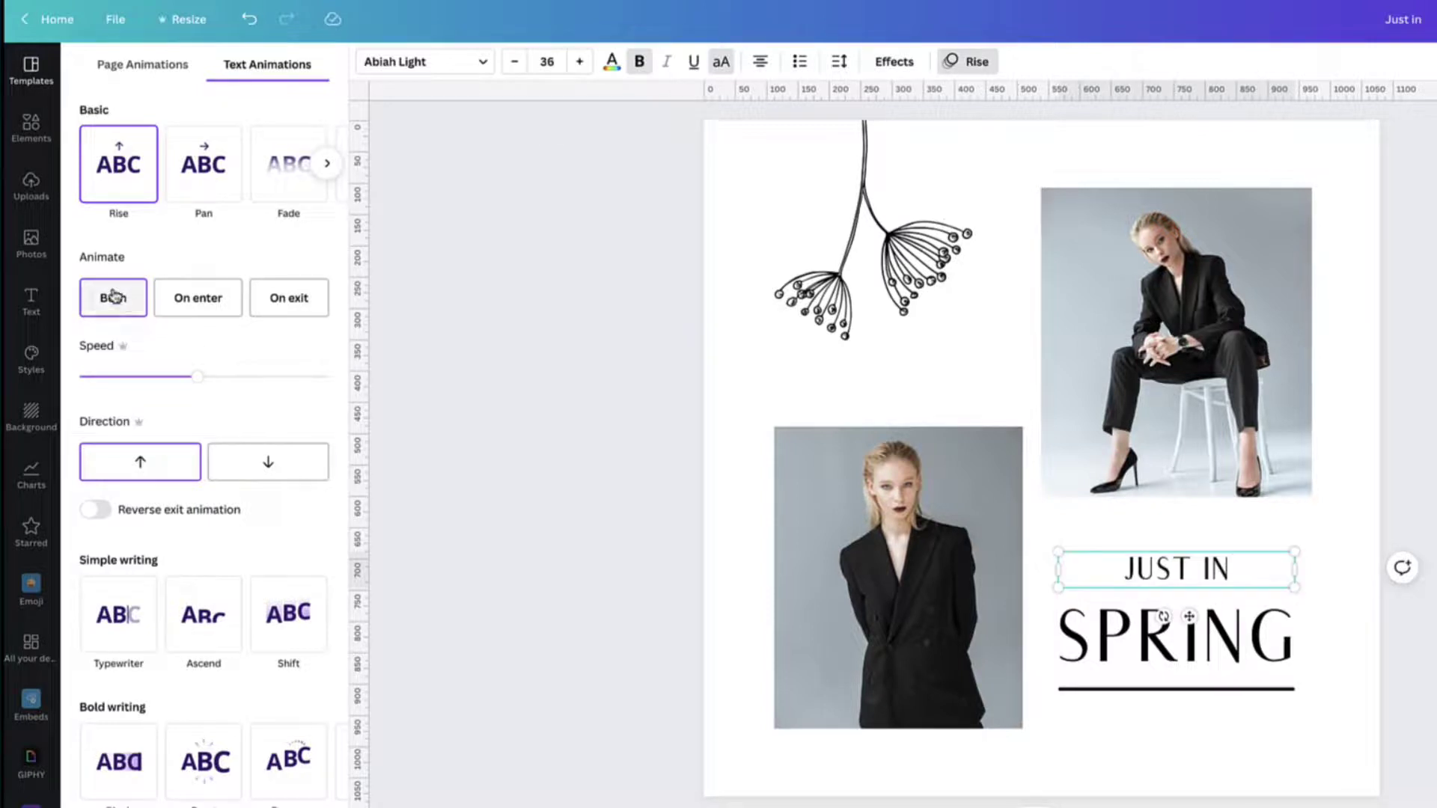
left_click(187, 305)
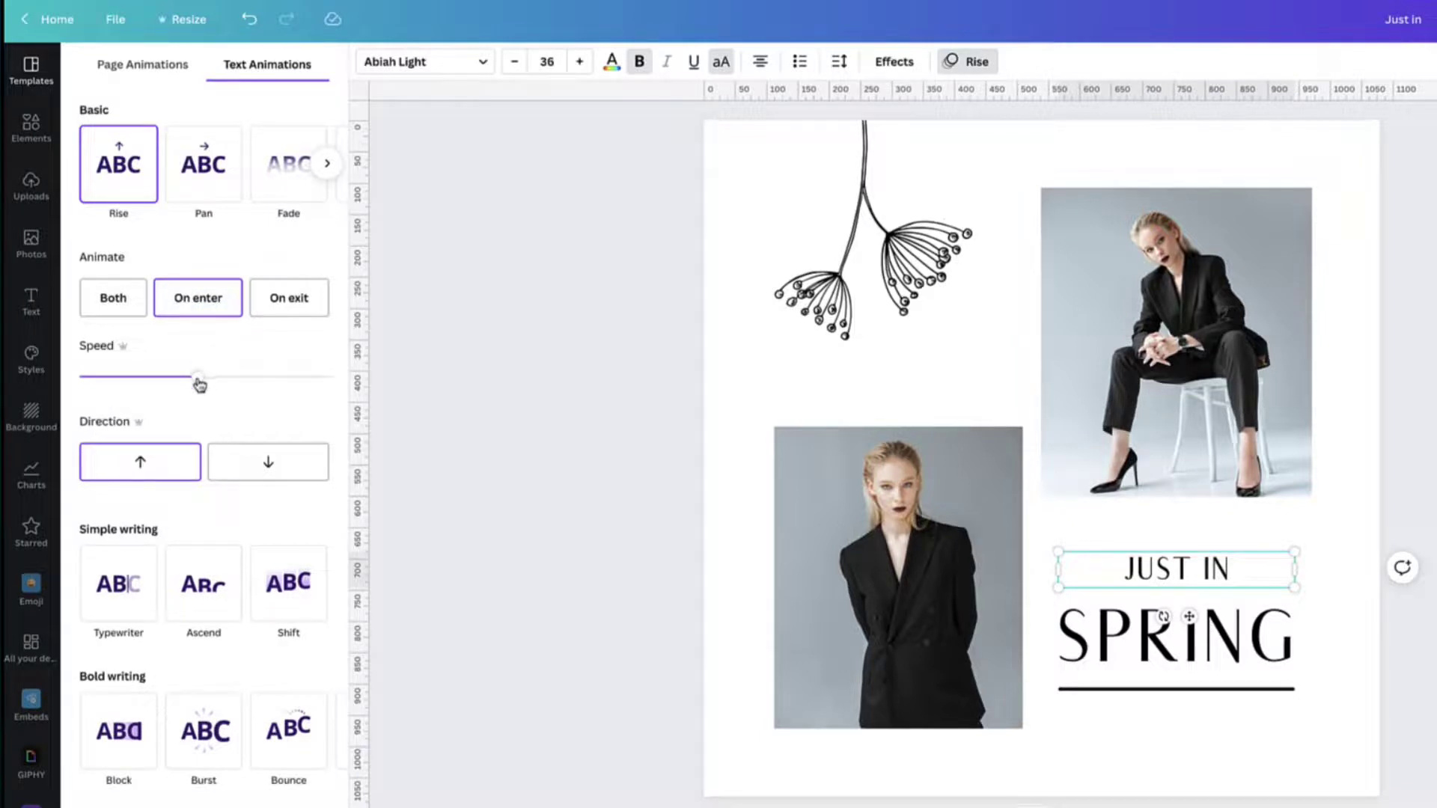
mouse_move(198, 379)
left_mouse_down()
mouse_move(97, 379)
mouse_move(298, 378)
mouse_move(202, 378)
left_mouse_up()
left_click(138, 461)
left_click(247, 464)
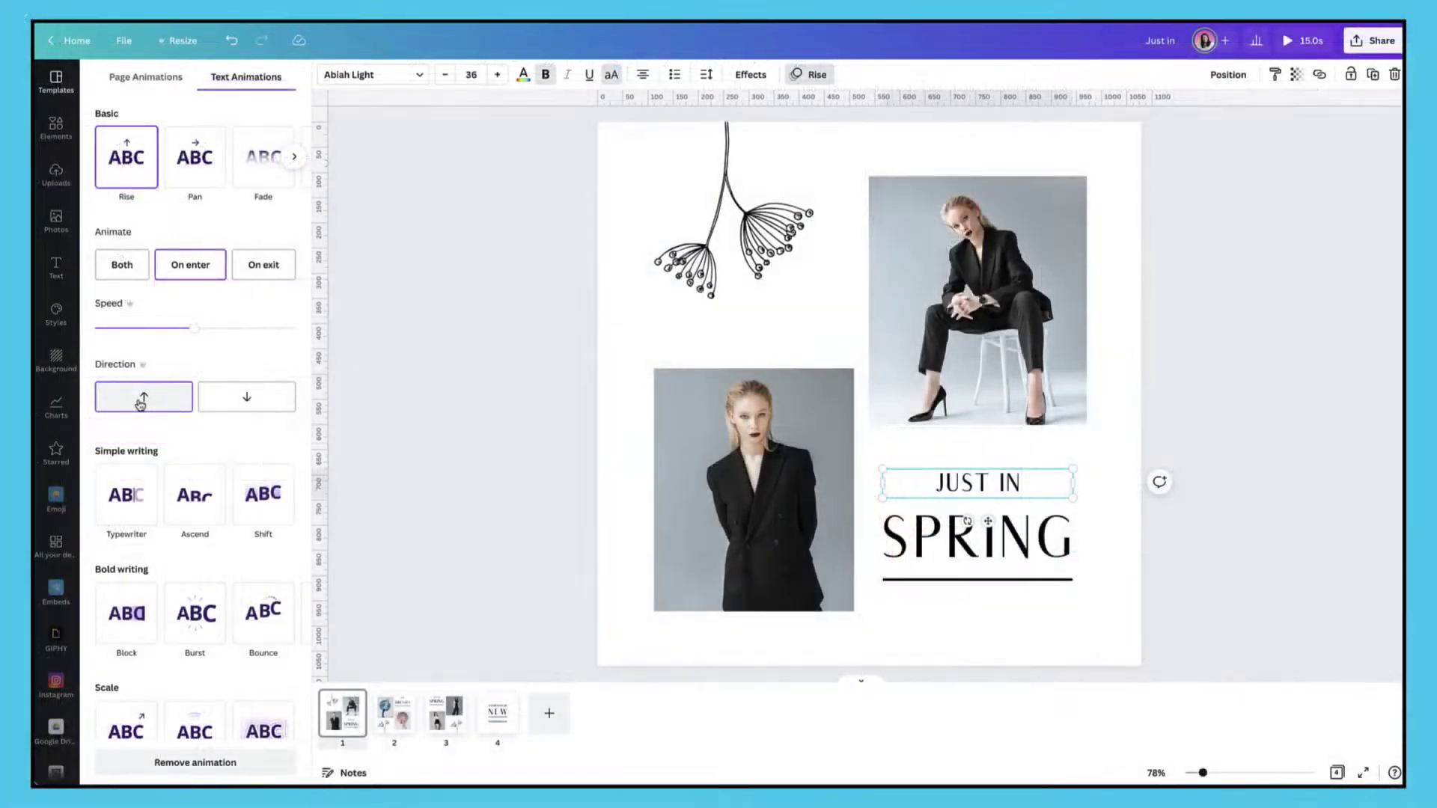
Apply the Rise text animation to "SPRING" on enter only, upward and slightly faster than medium, and close the animation options.
left_click(910, 547)
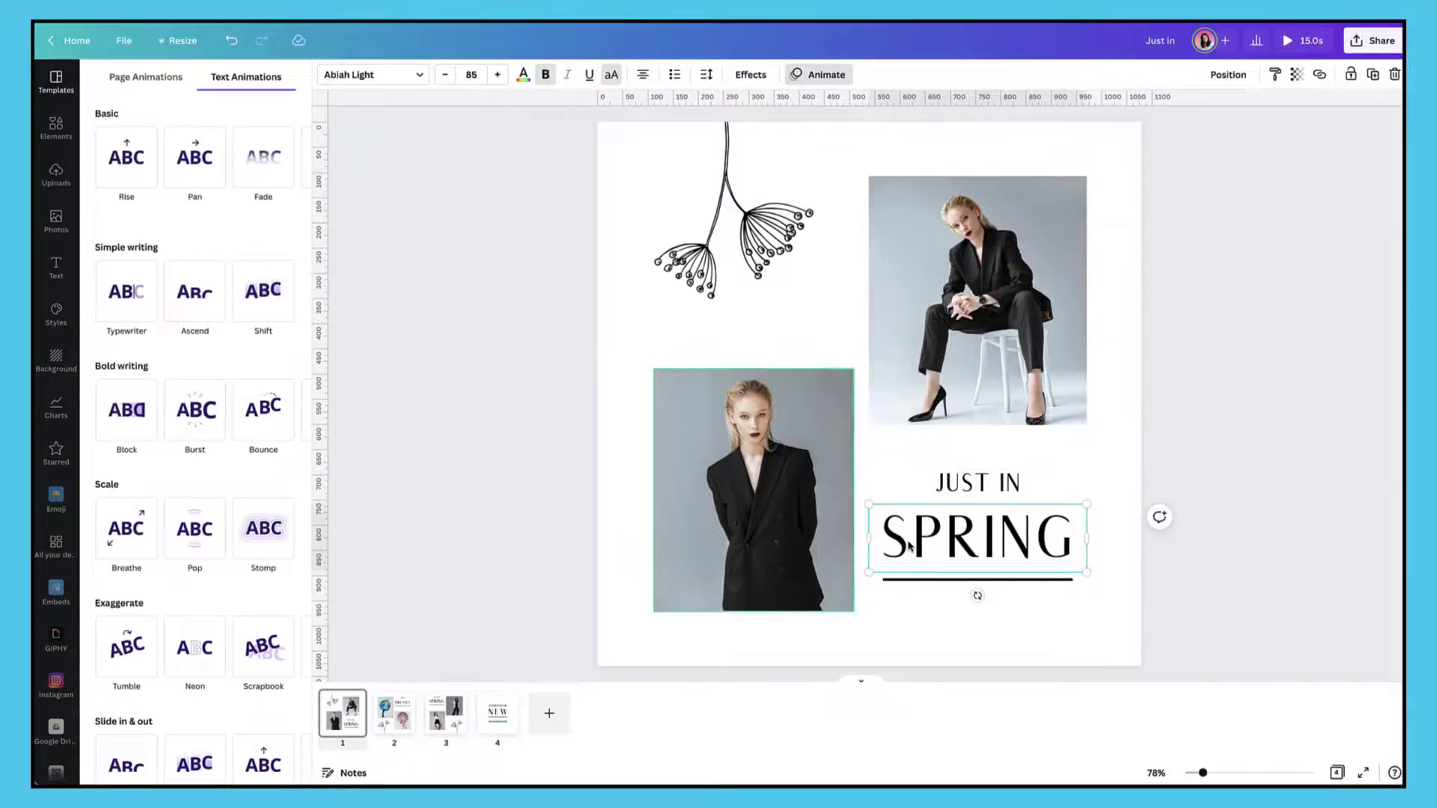
left_click(127, 157)
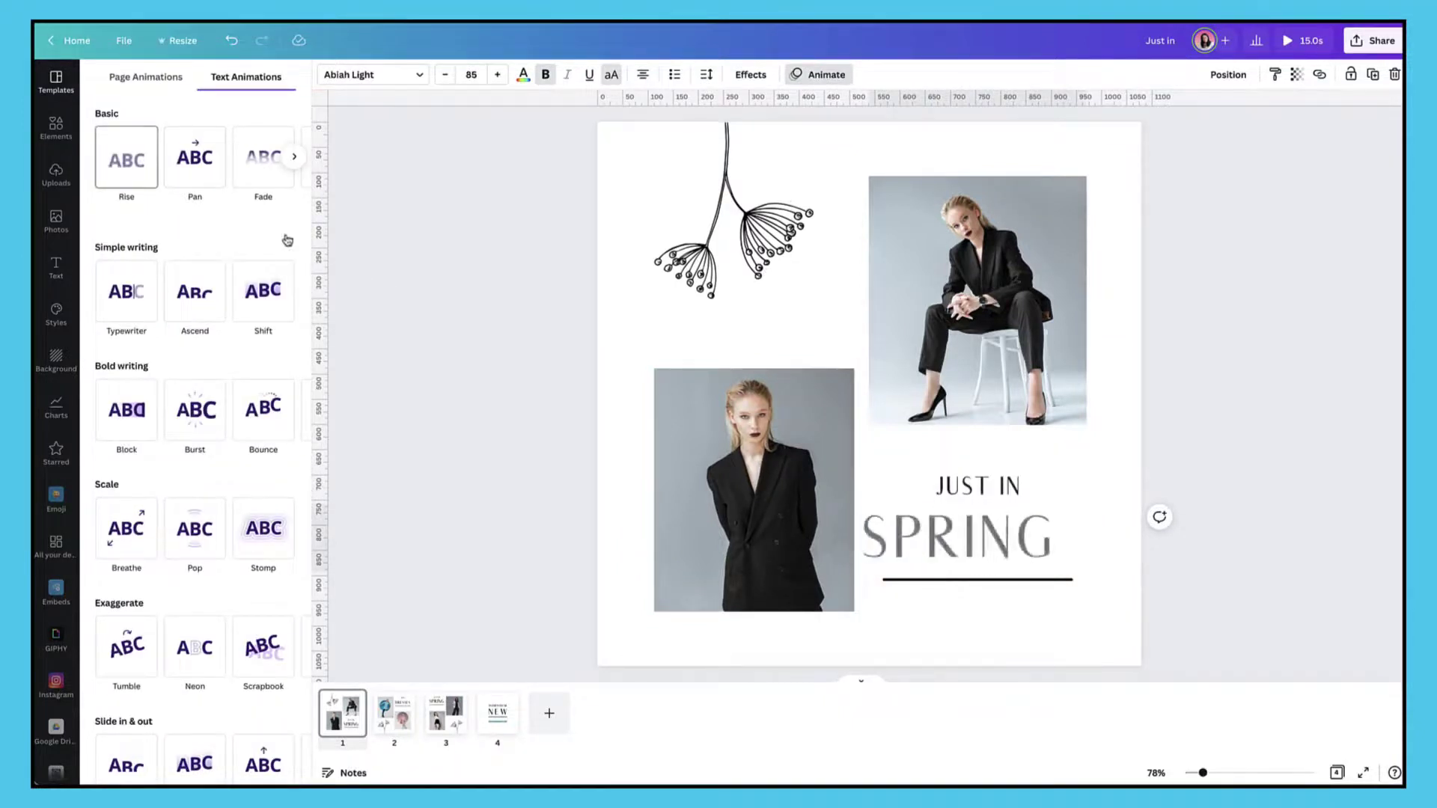
left_click(150, 172)
left_click(191, 264)
left_click_drag(190, 328, 212, 330)
left_click(144, 398)
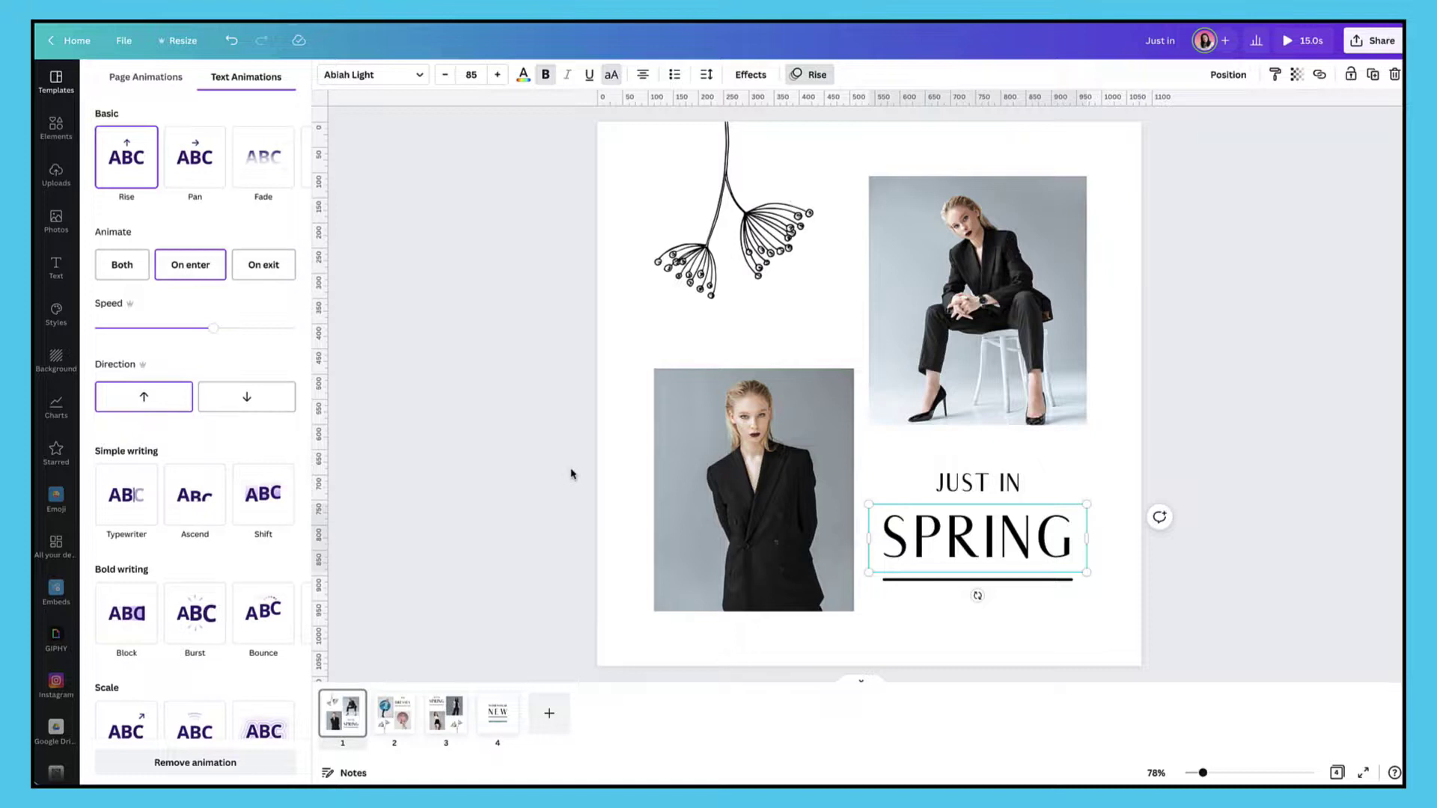
key("Escape")
left_click(295, 410)
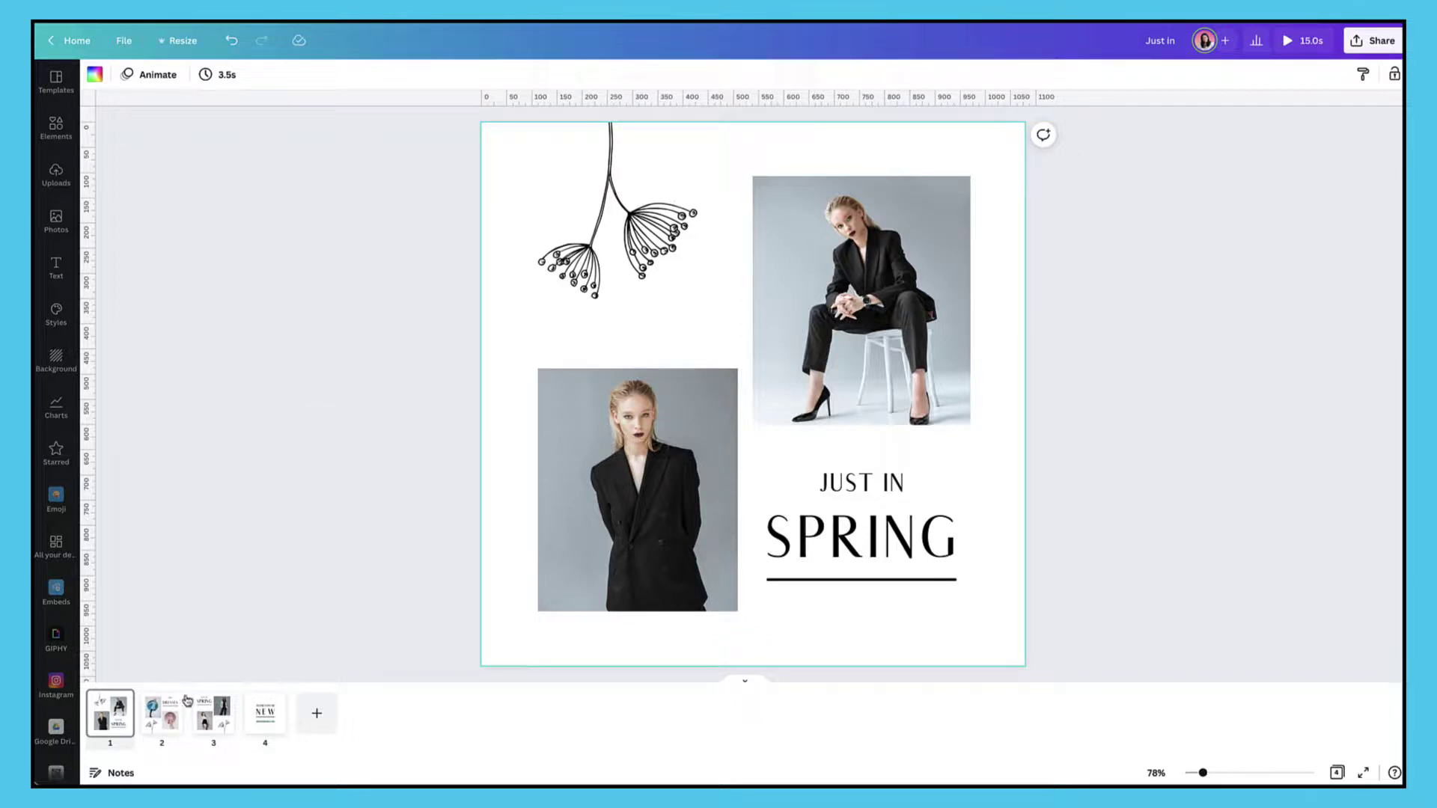
On page 2, apply the Fade photo animation on enter only to the photo of the woman in the blue dress.
left_click(162, 723)
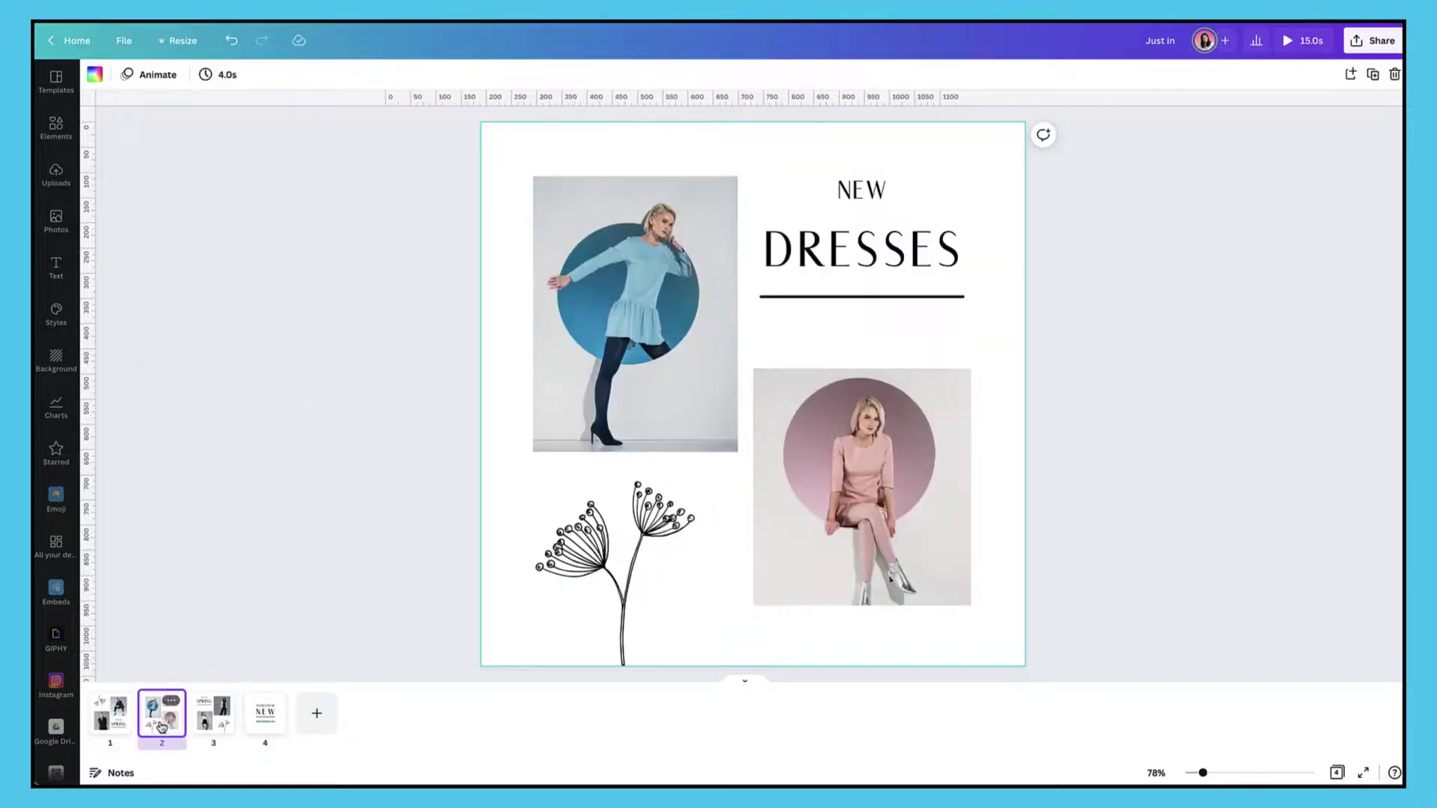
left_click(572, 390)
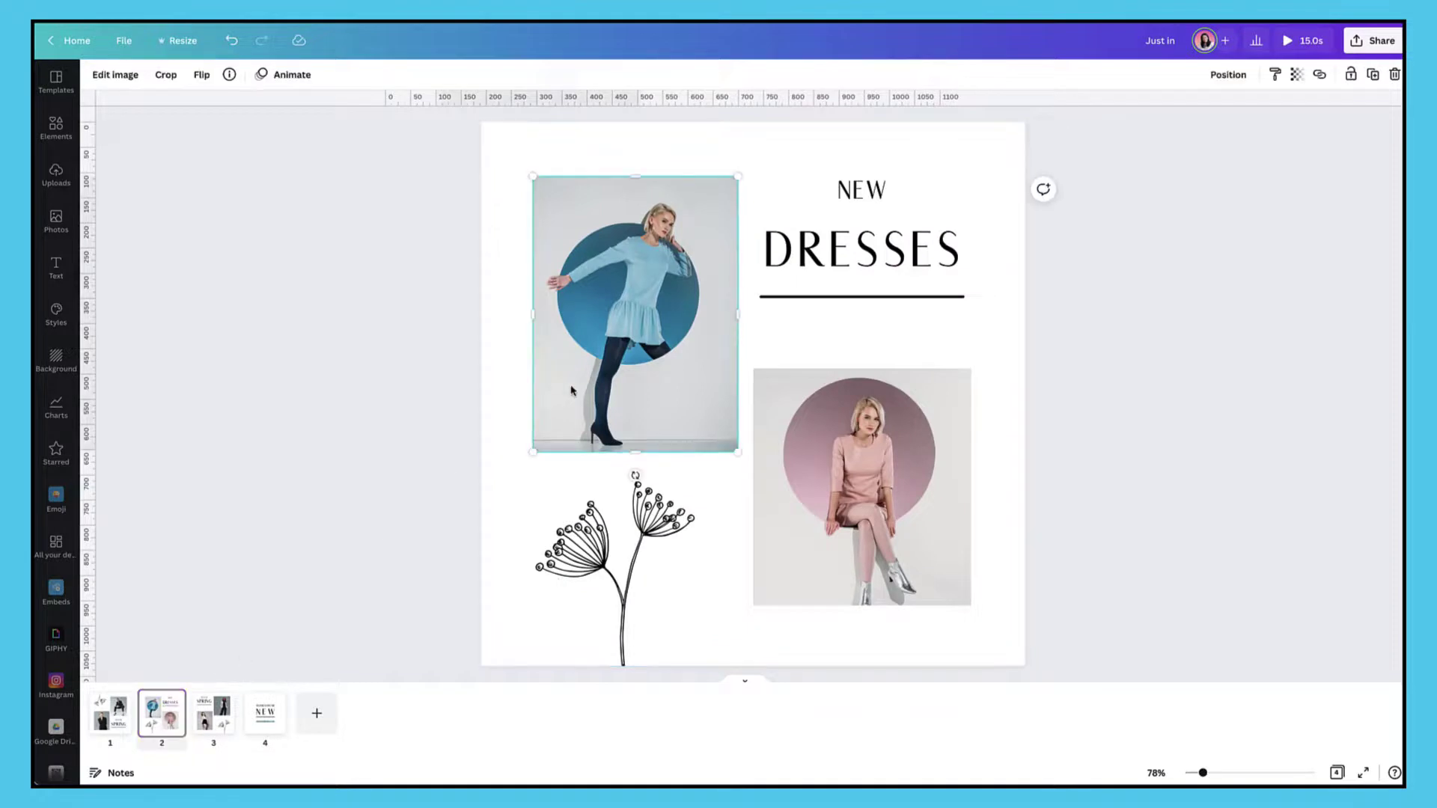
left_click(290, 75)
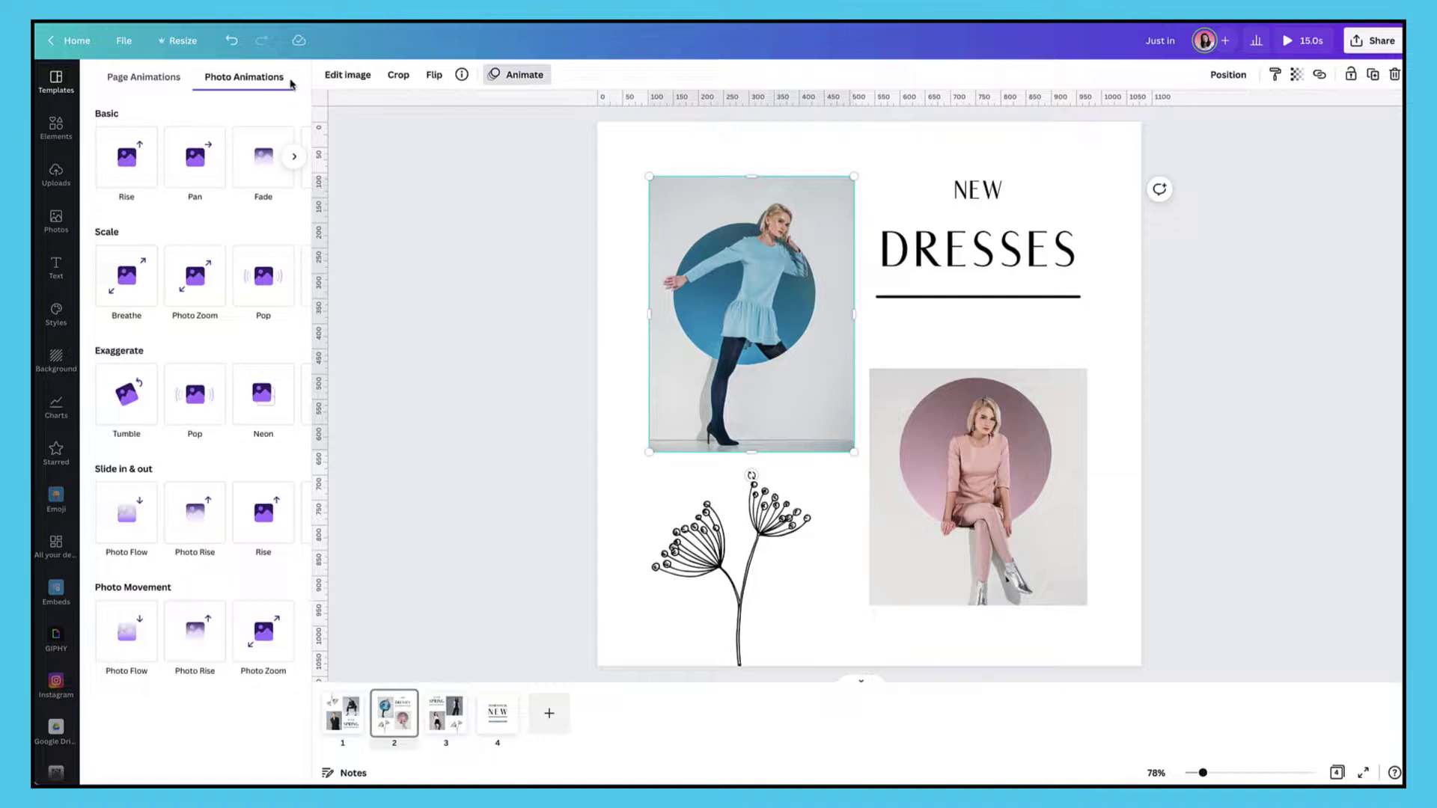
left_click(261, 157)
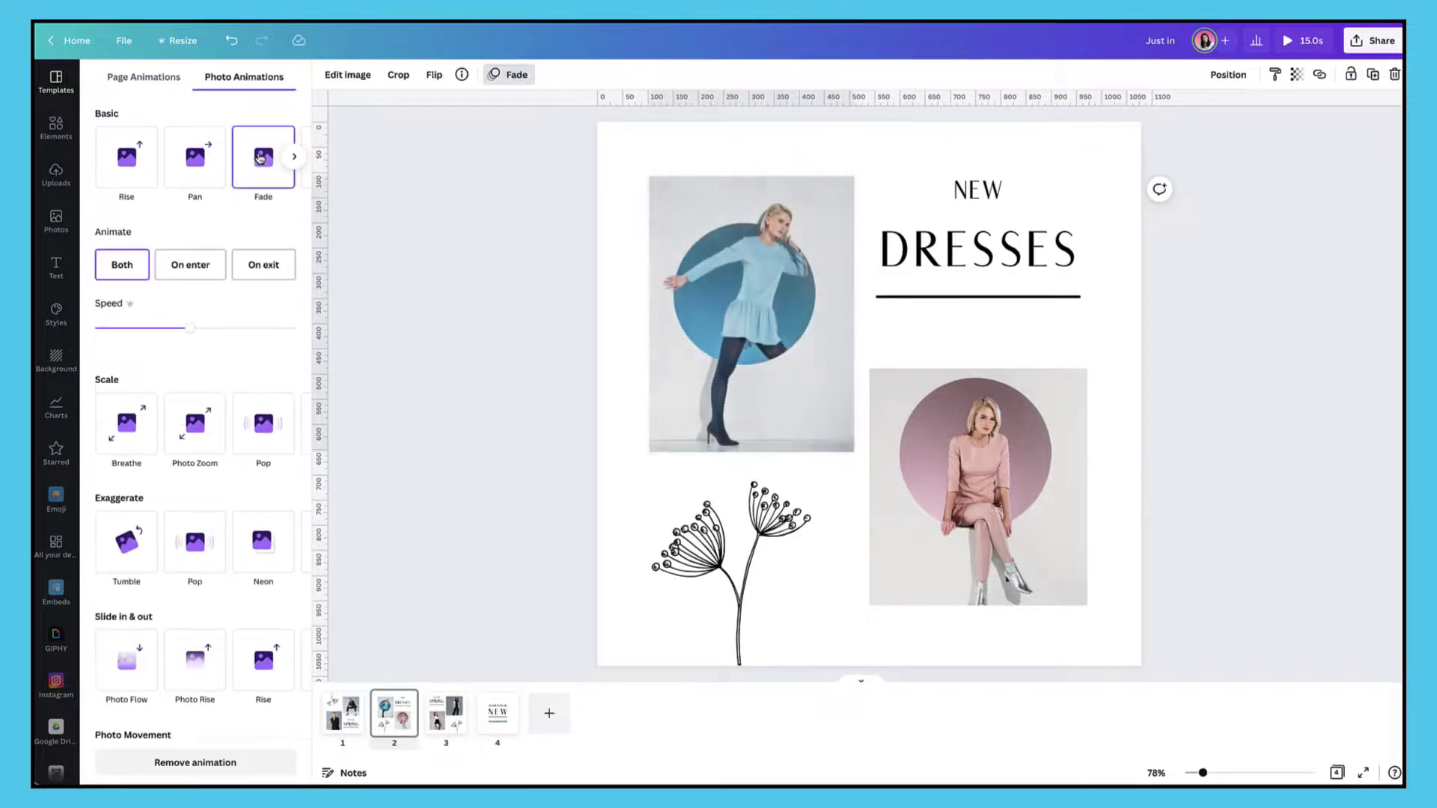
left_click(200, 267)
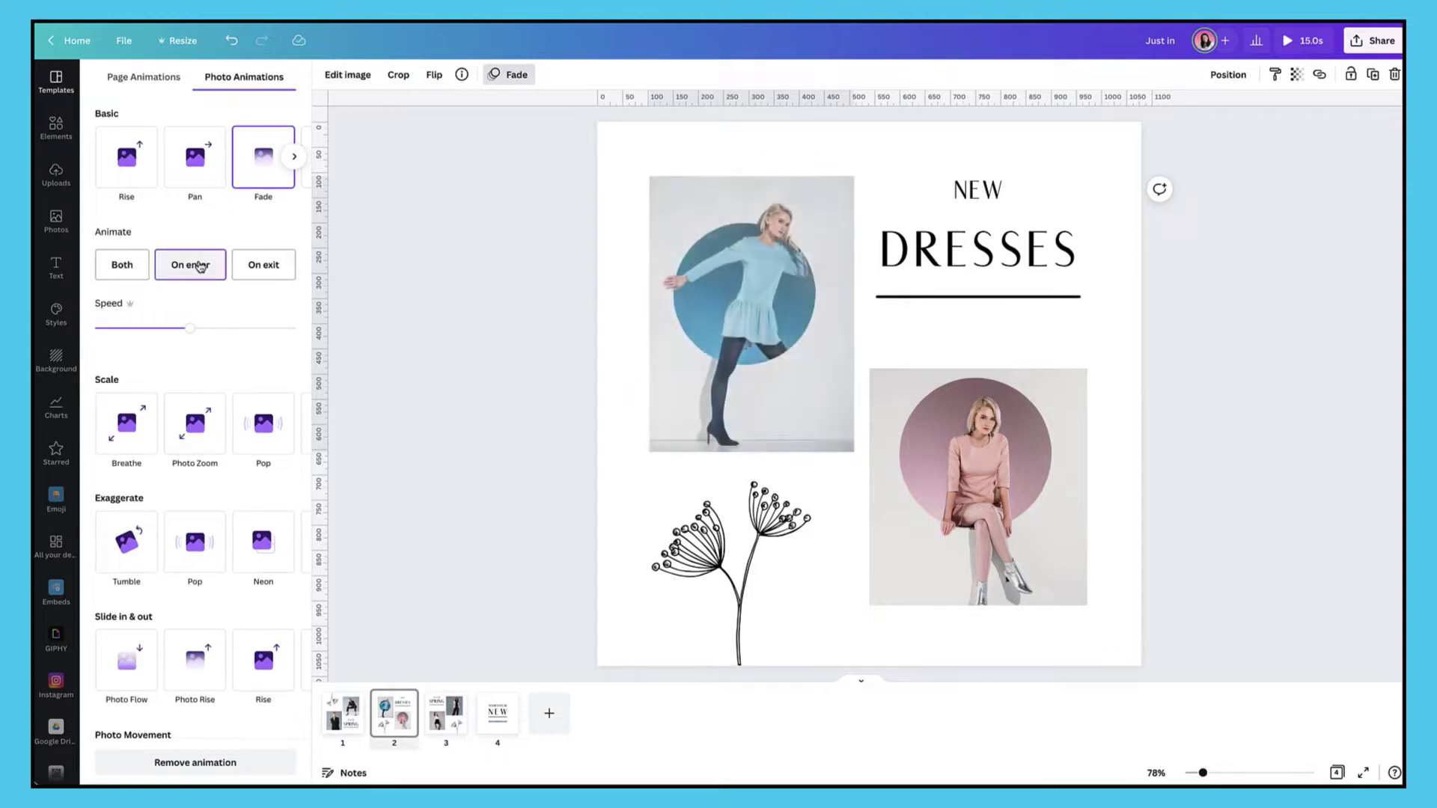
Apply the Breathe photo animation to the photo of the woman in pink, scaling inward at slightly above medium scale.
left_click(908, 405)
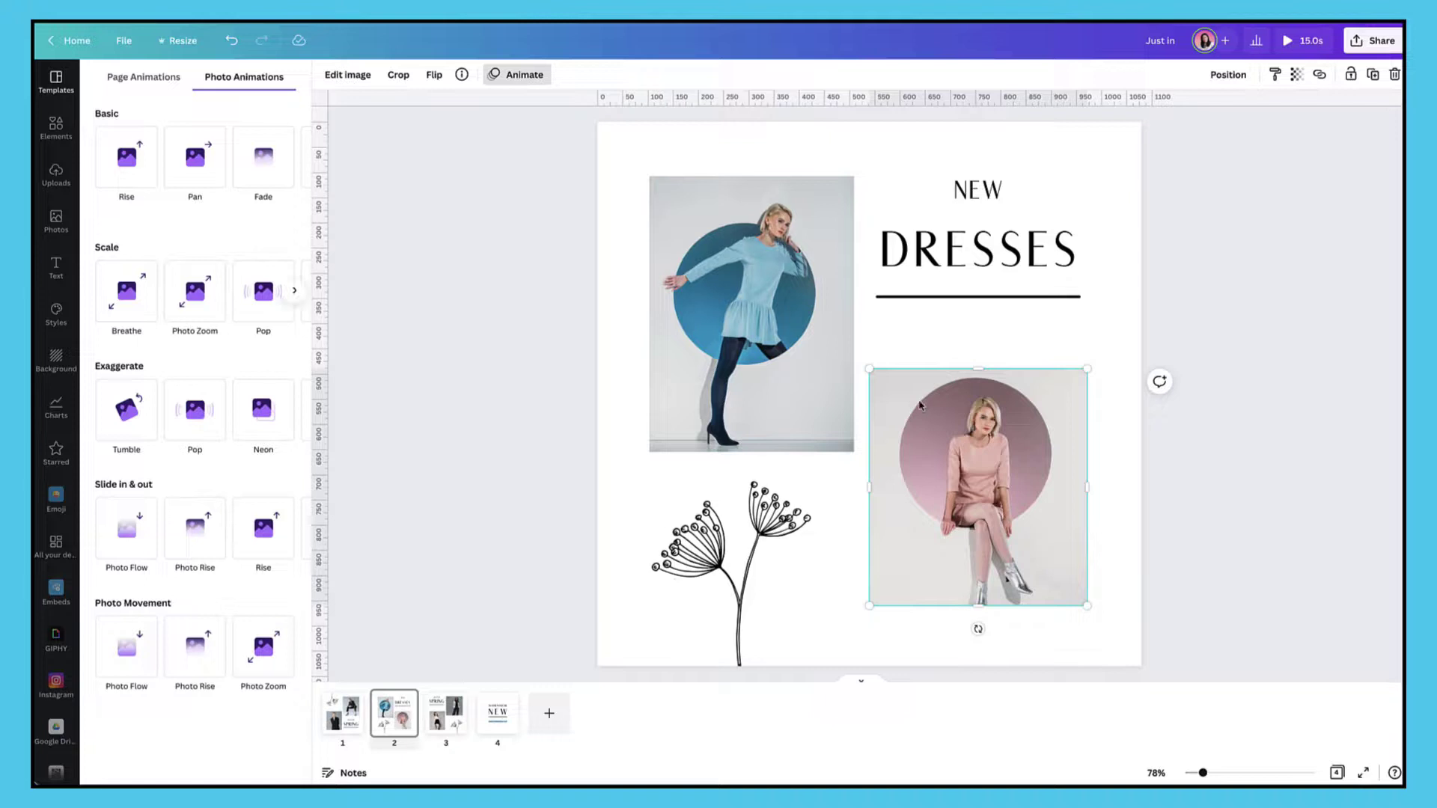
left_click(296, 159)
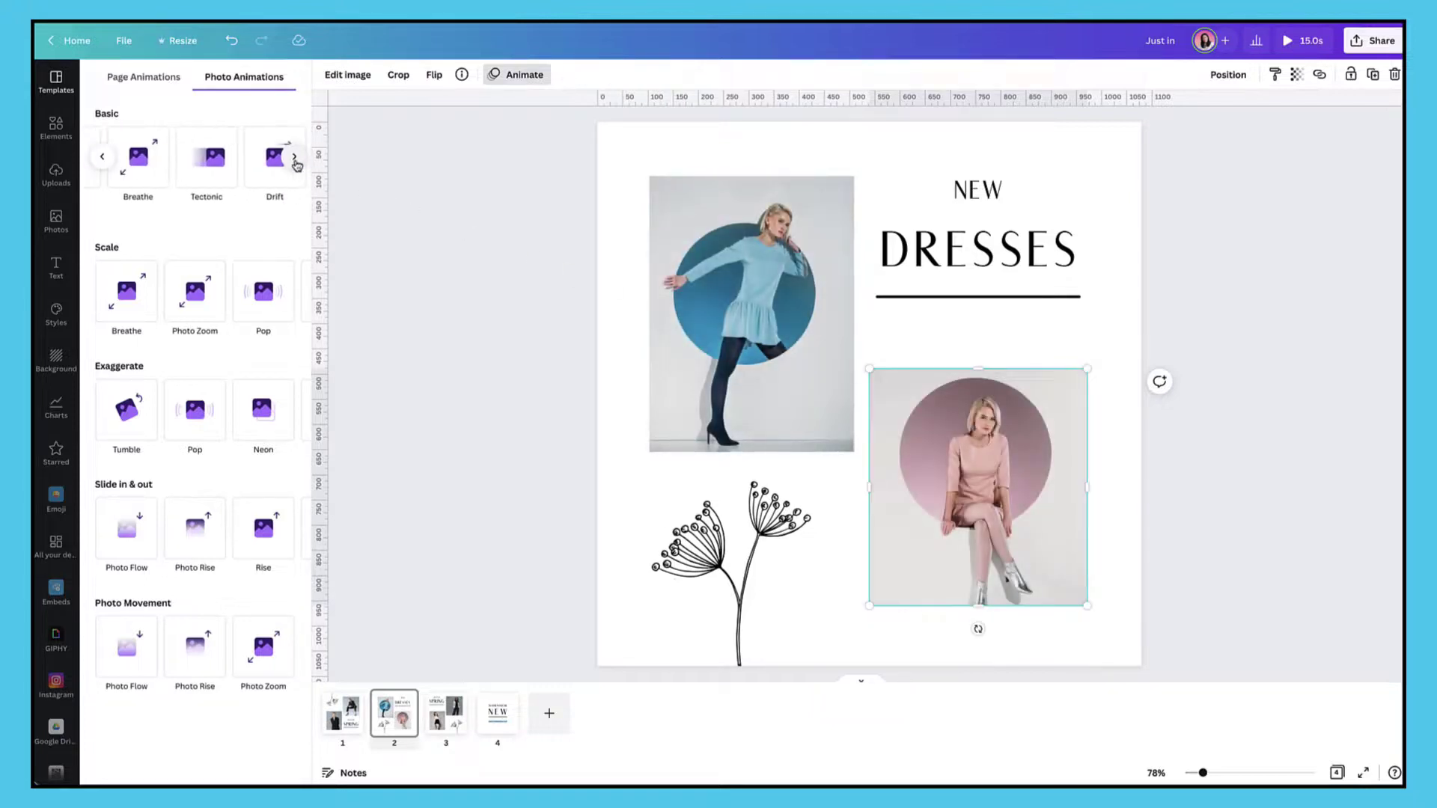
left_click(142, 163)
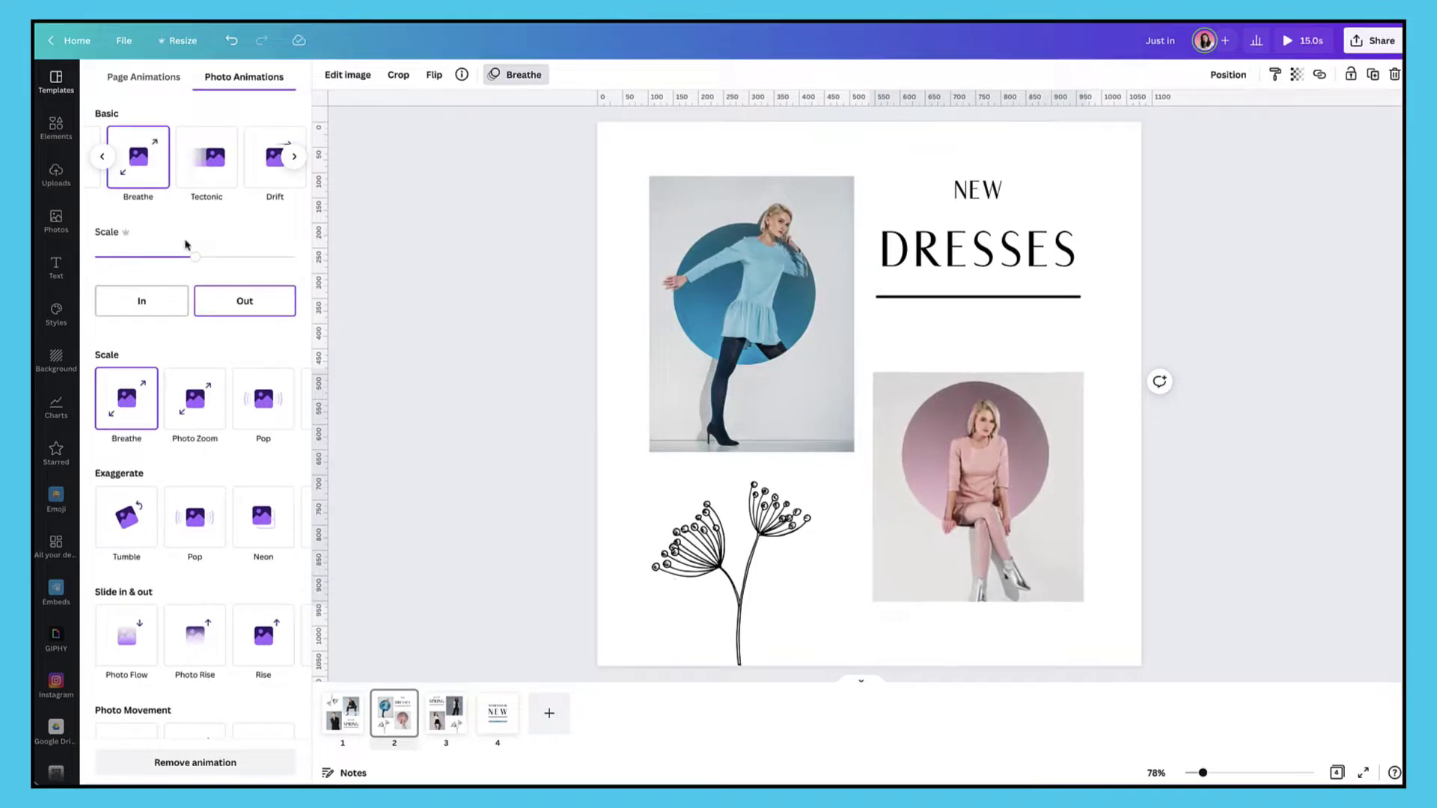
left_click_drag(192, 257, 224, 258)
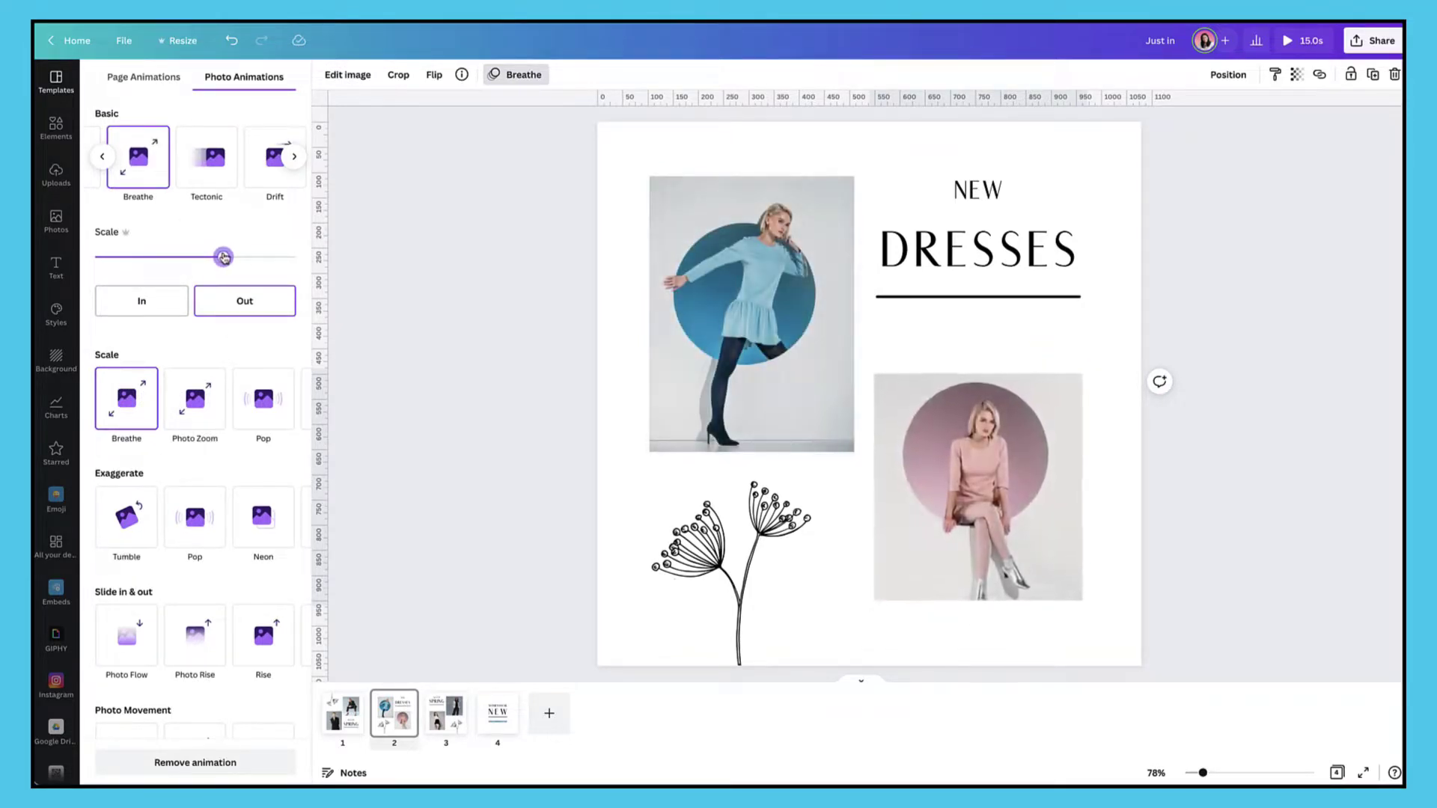
left_click(154, 304)
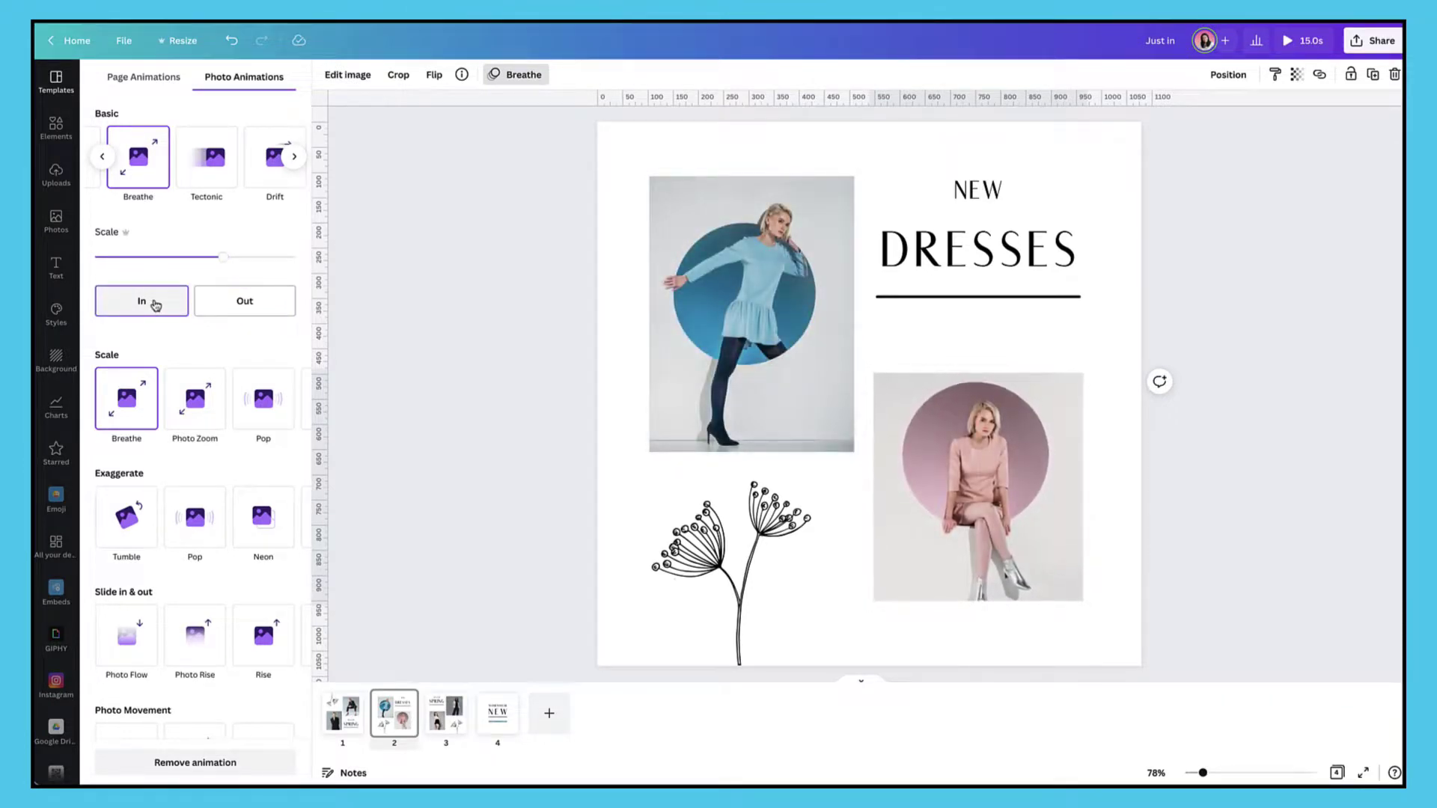
Apply the Pan text animation to "NEW" on enter only, leftward and slightly faster than medium.
left_click(964, 203)
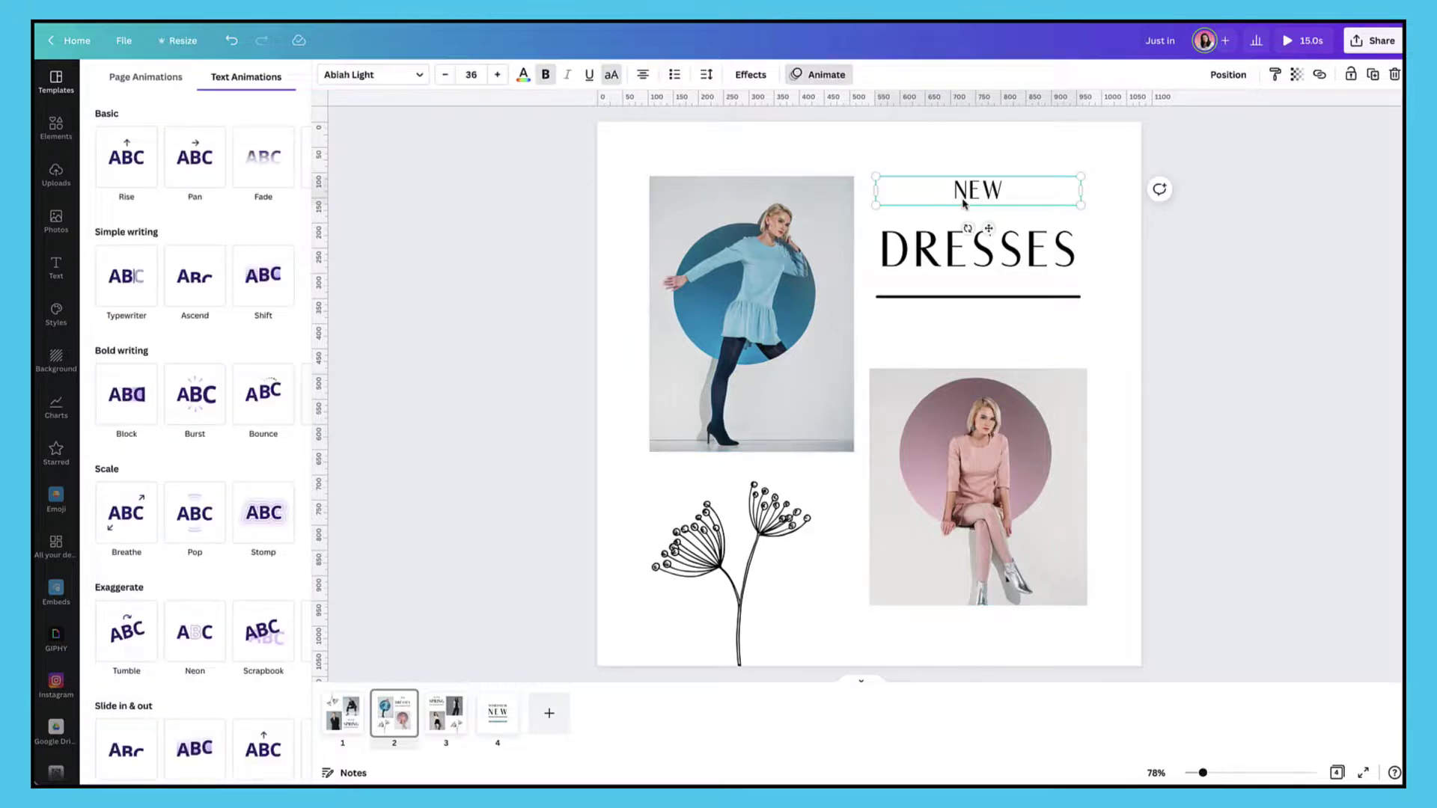
left_click(188, 176)
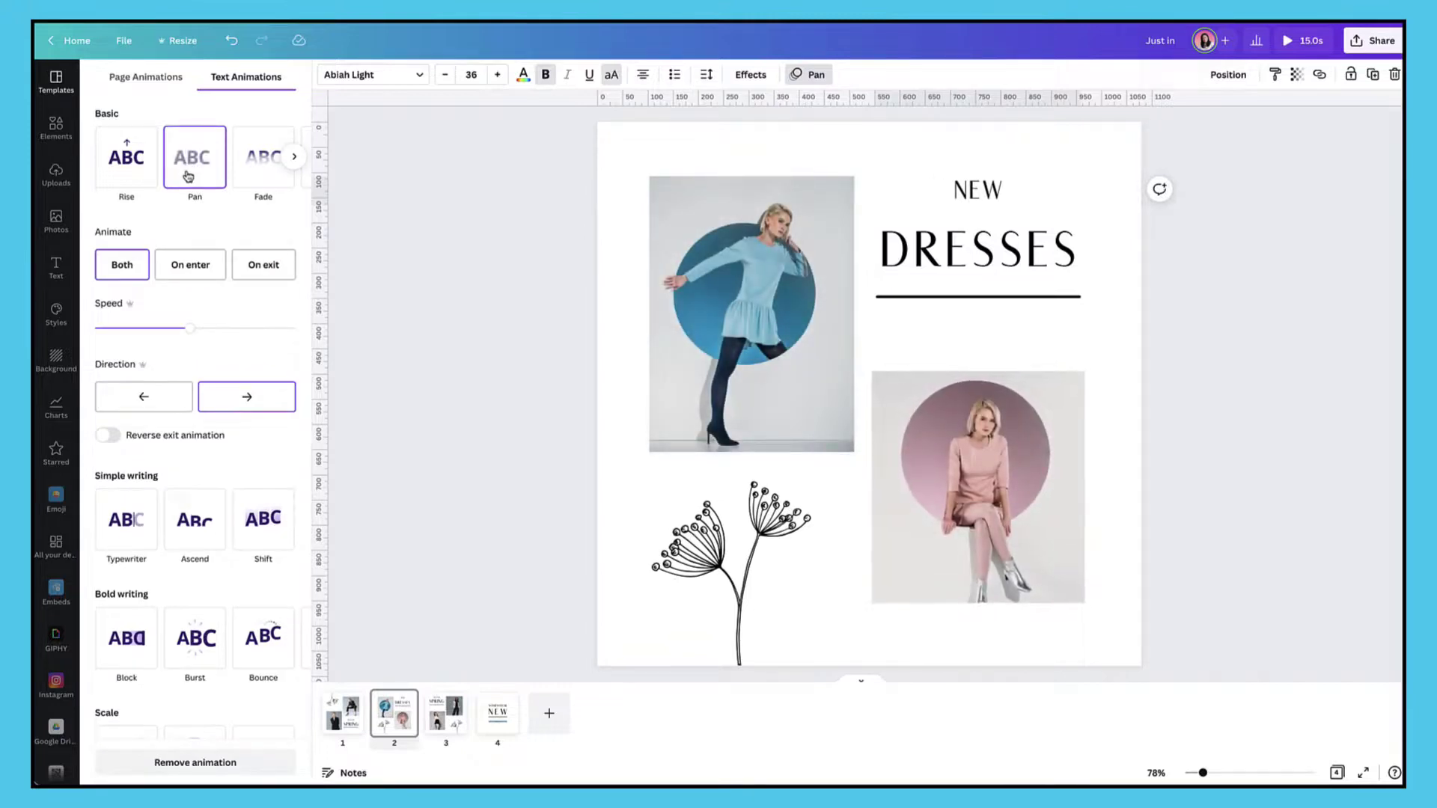
left_click(191, 267)
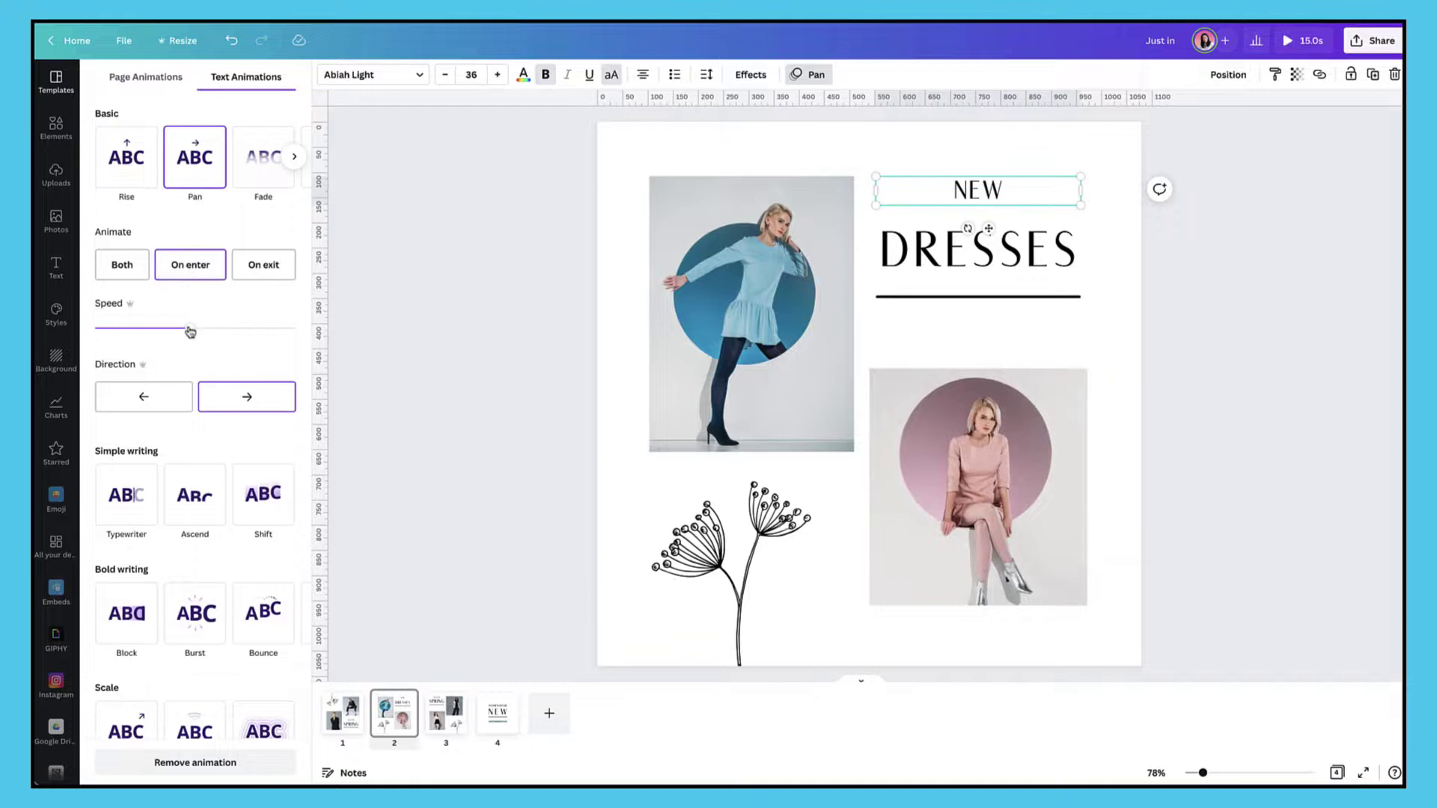
left_click_drag(191, 330, 208, 329)
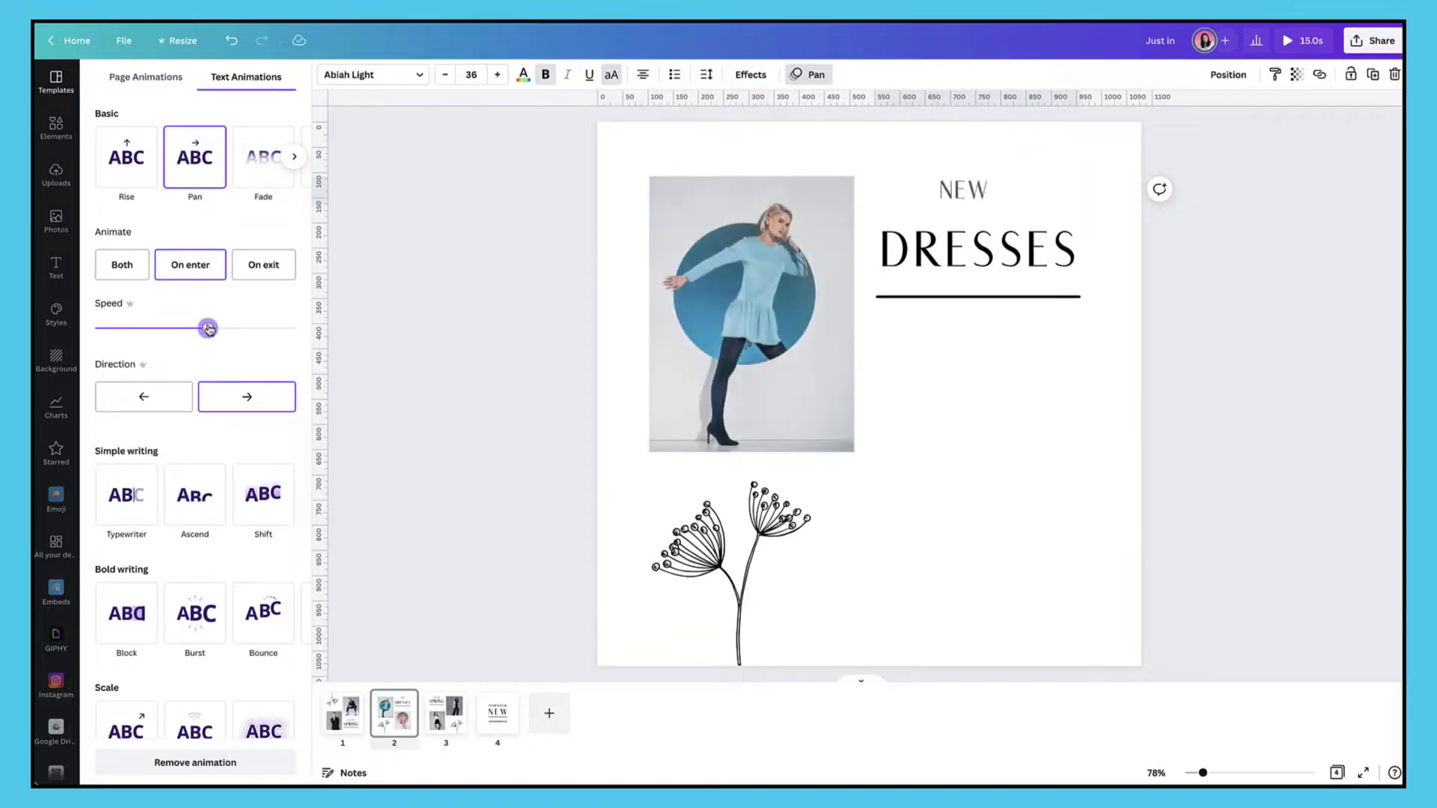
left_click(150, 396)
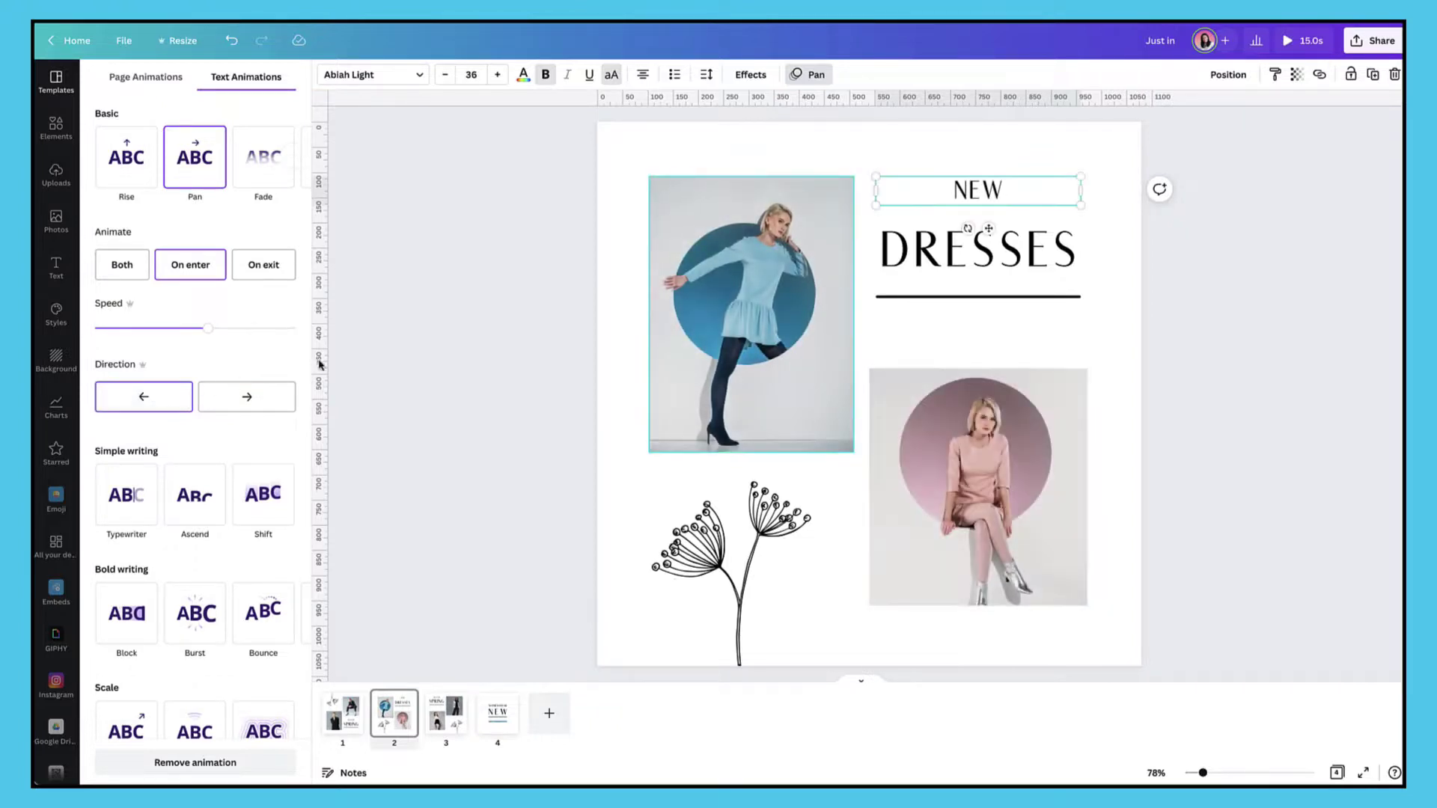
Apply the Pan text animation to "DRESSES" on enter only, leftward and slightly faster than medium.
left_click(905, 255)
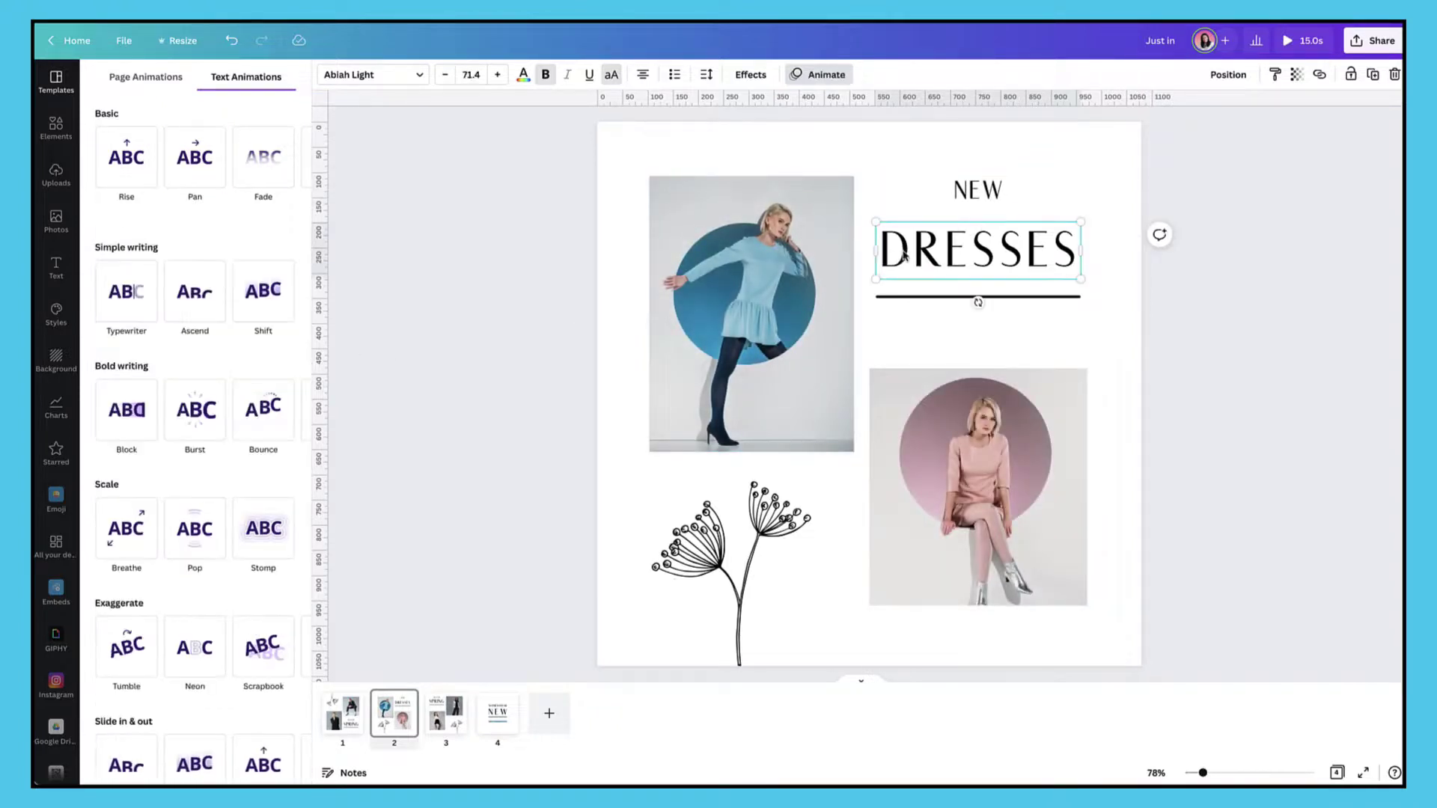
left_click(198, 177)
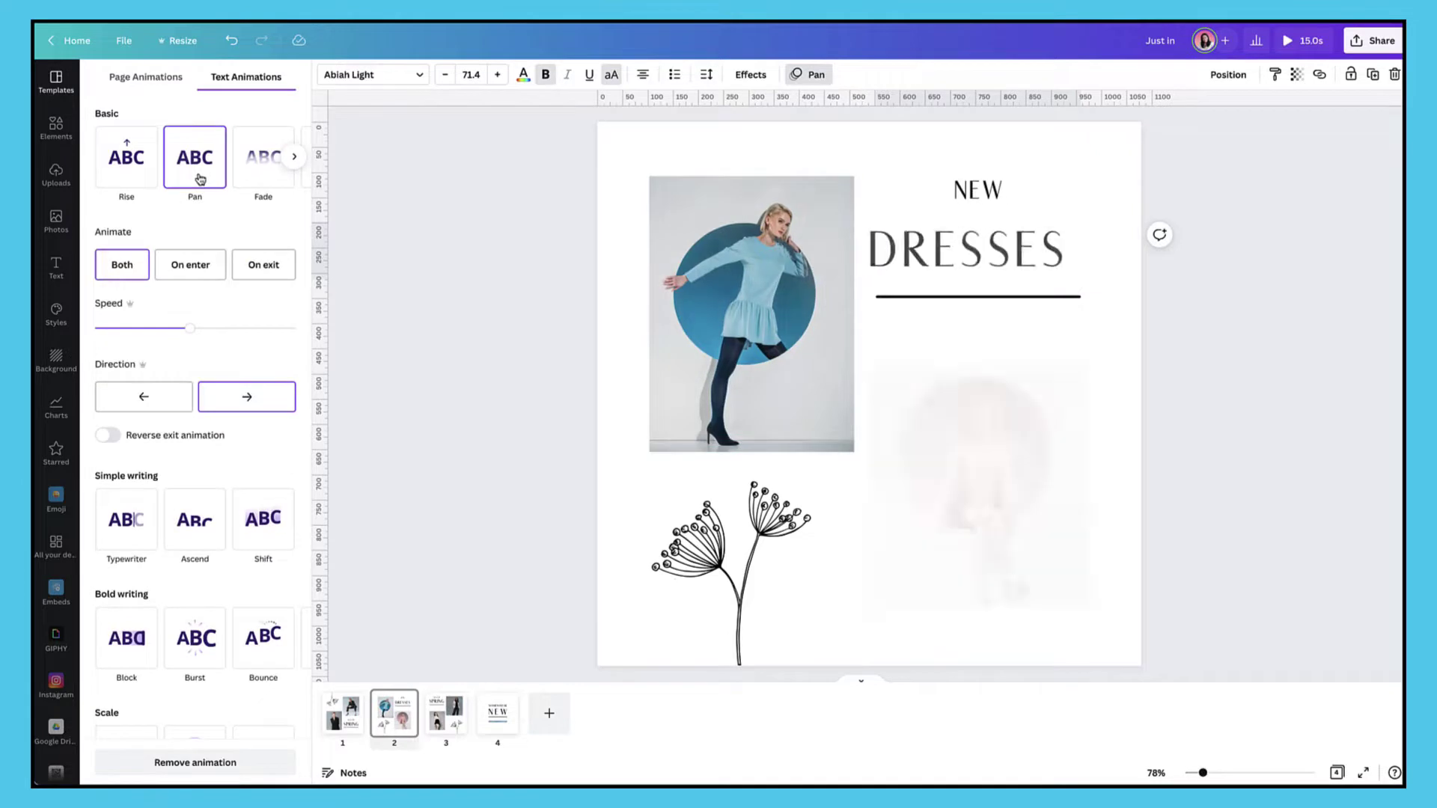
left_click(193, 266)
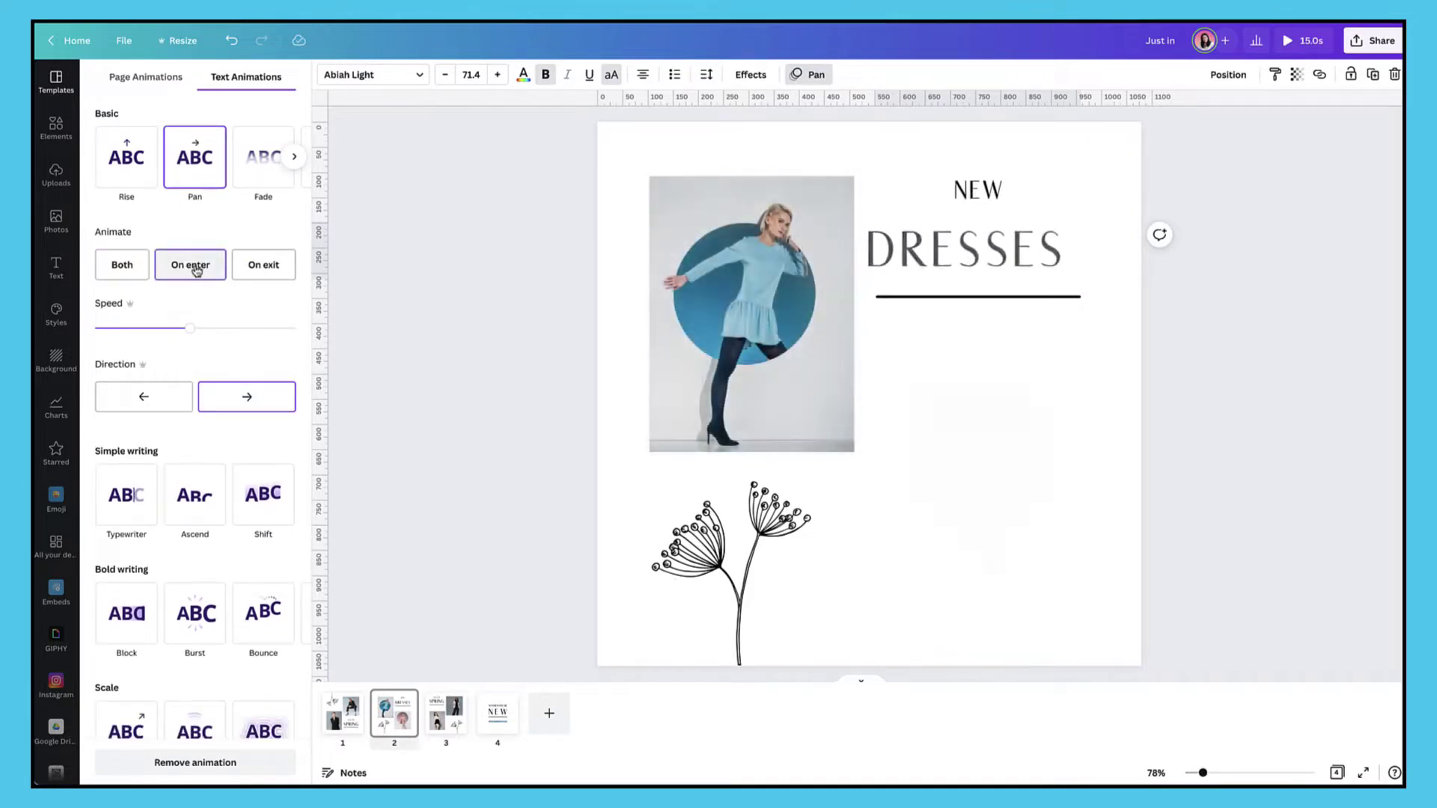
left_click_drag(193, 333, 206, 332)
left_click(147, 396)
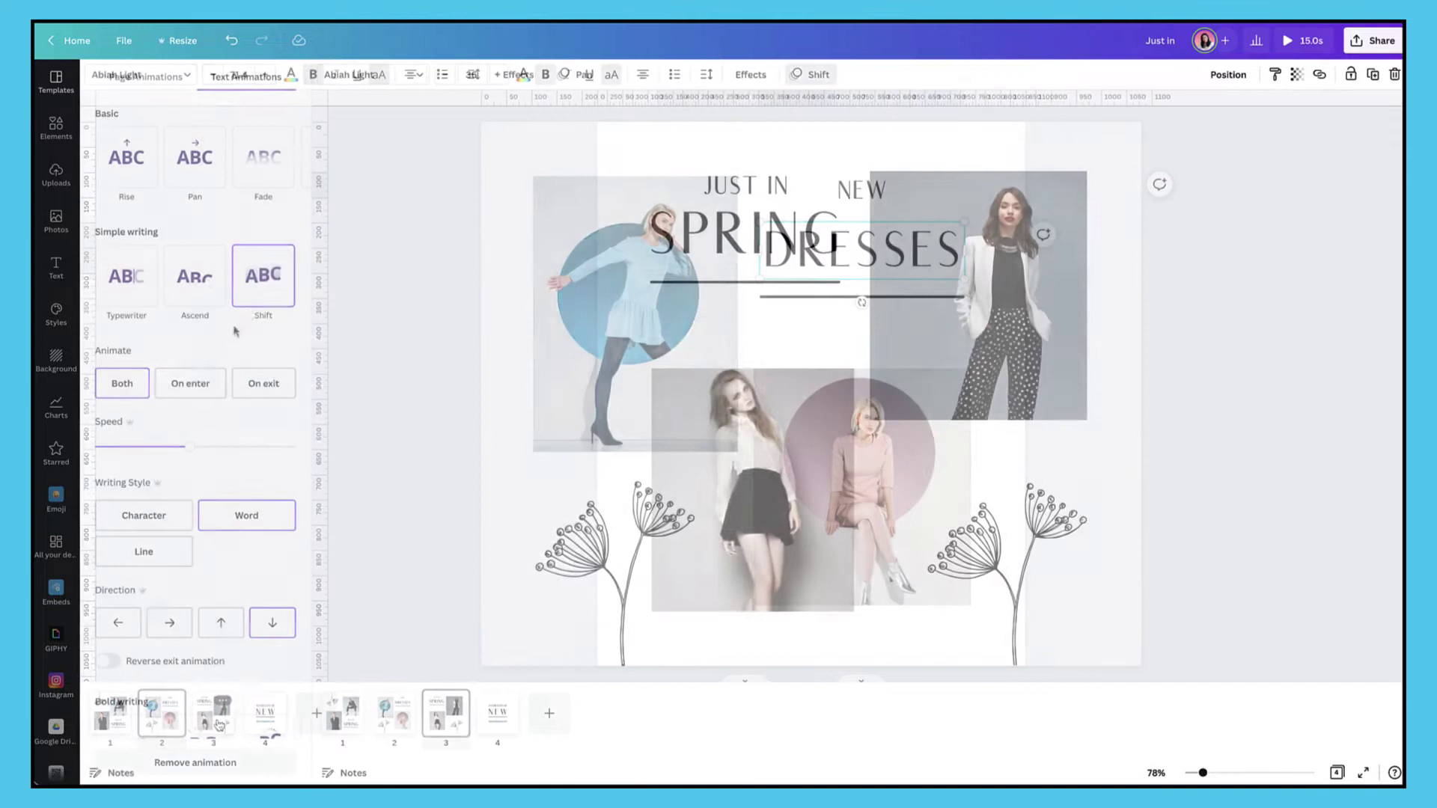
Set the Shift animation of "JUST IN" on page 3 to on enter, rightward, with the Character writing style after comparing it with Word.
left_click(196, 380)
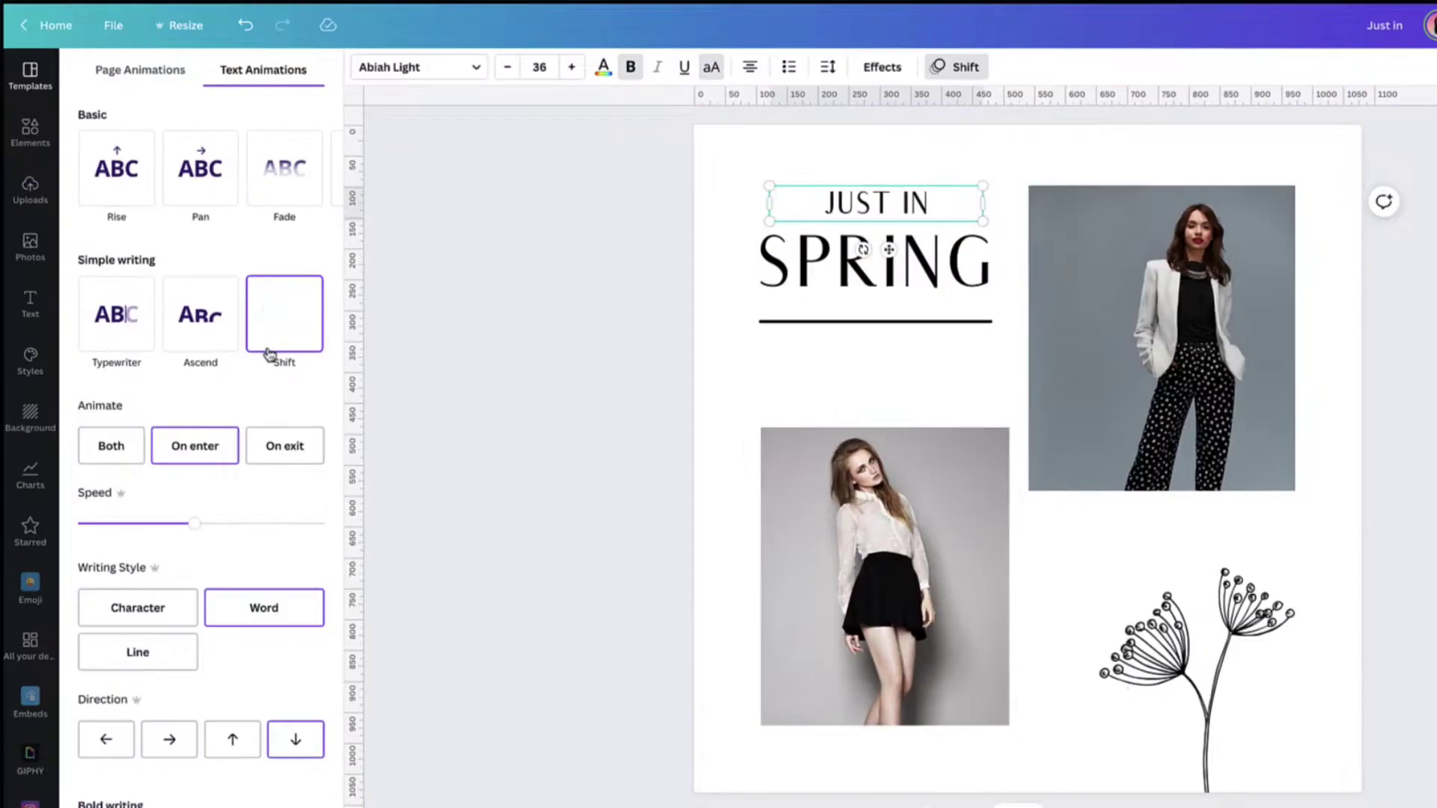
left_click(253, 302)
left_click(114, 607)
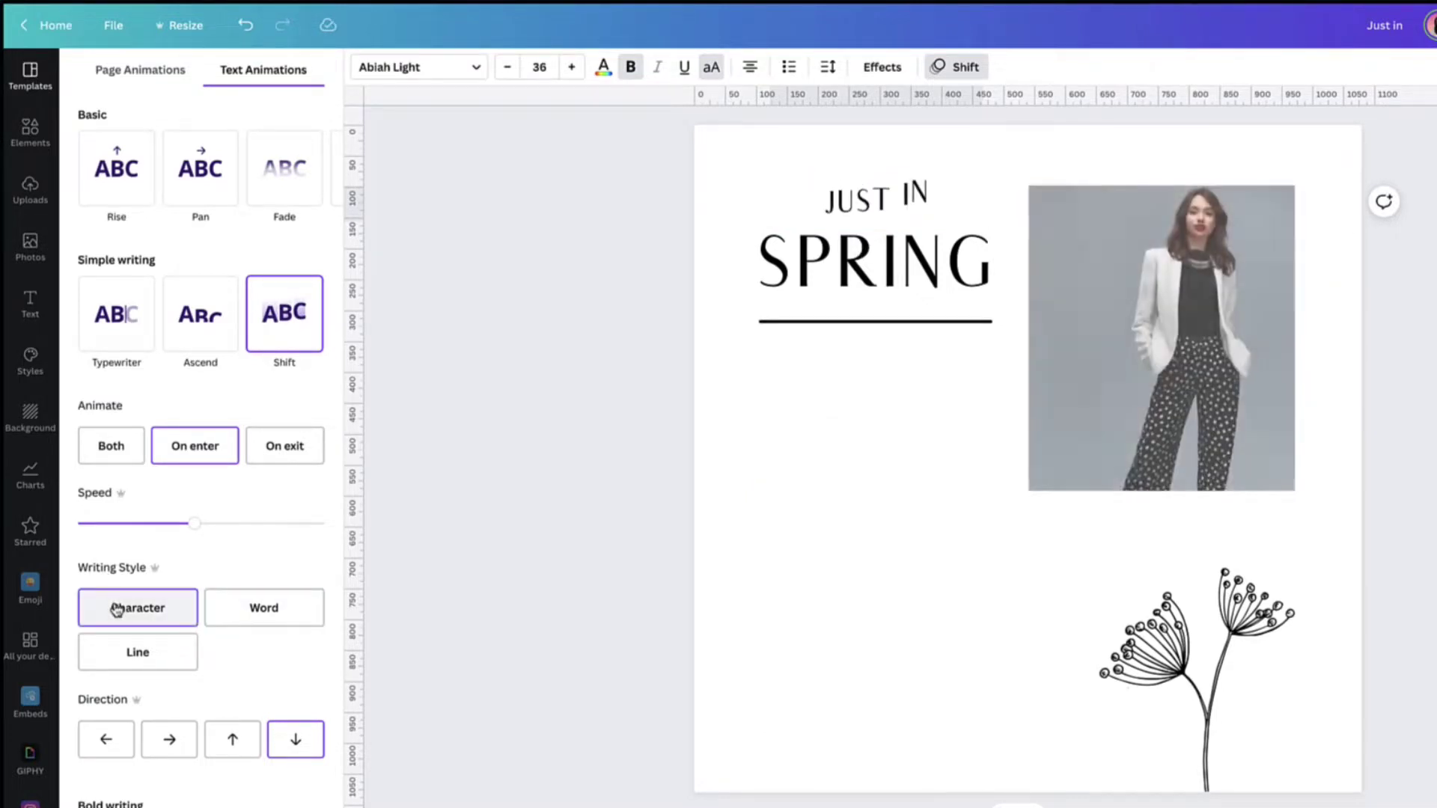
left_click(237, 606)
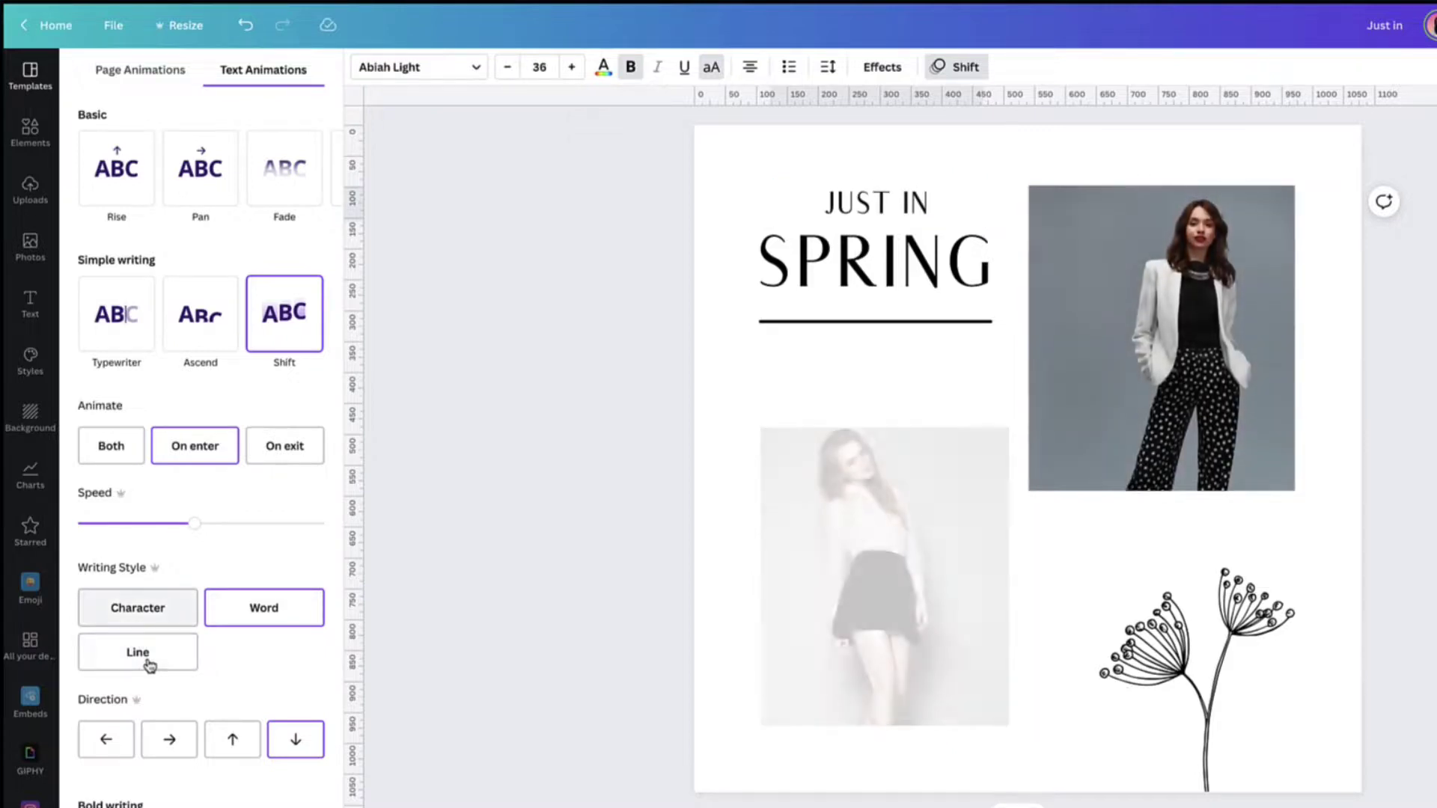
left_click(138, 621)
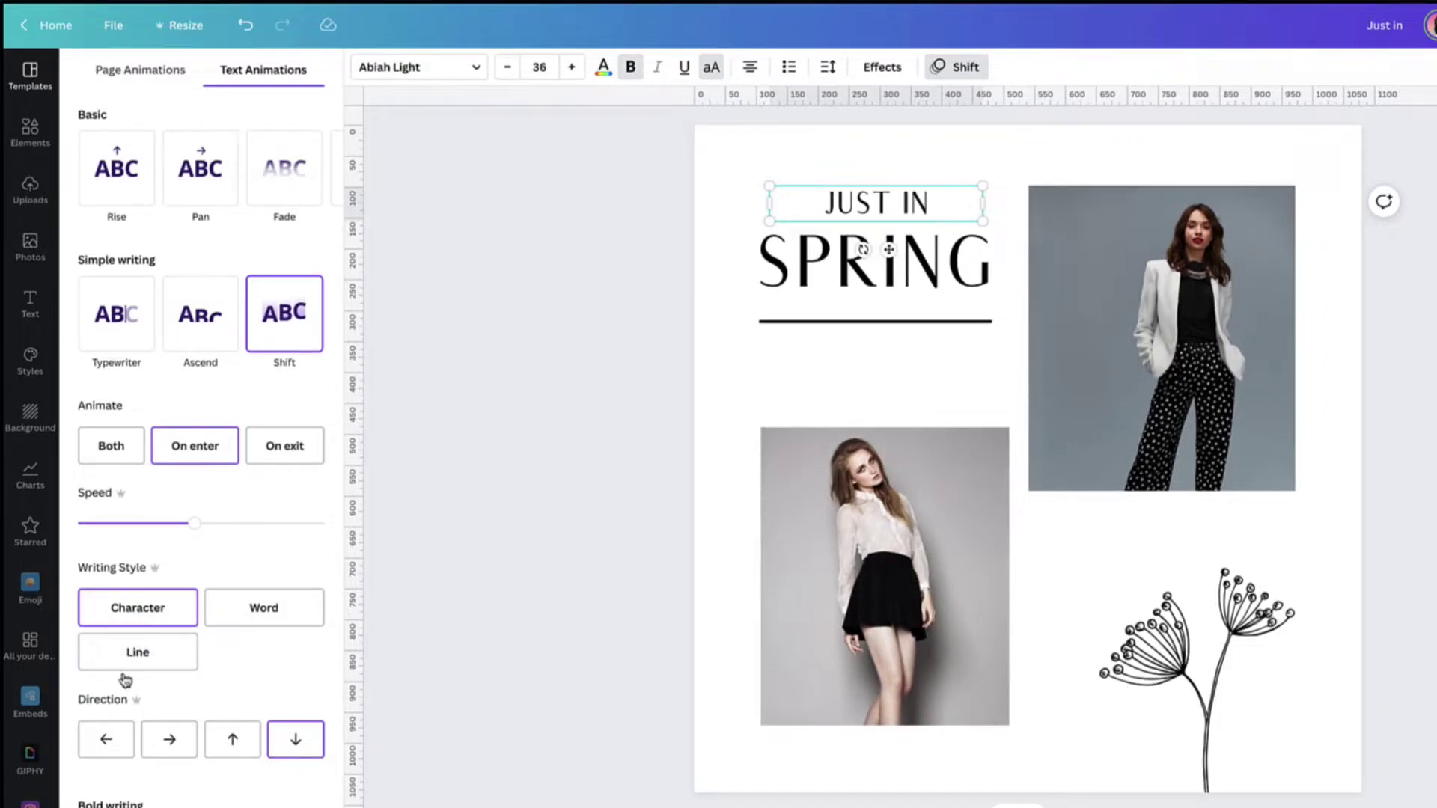
left_click(166, 741)
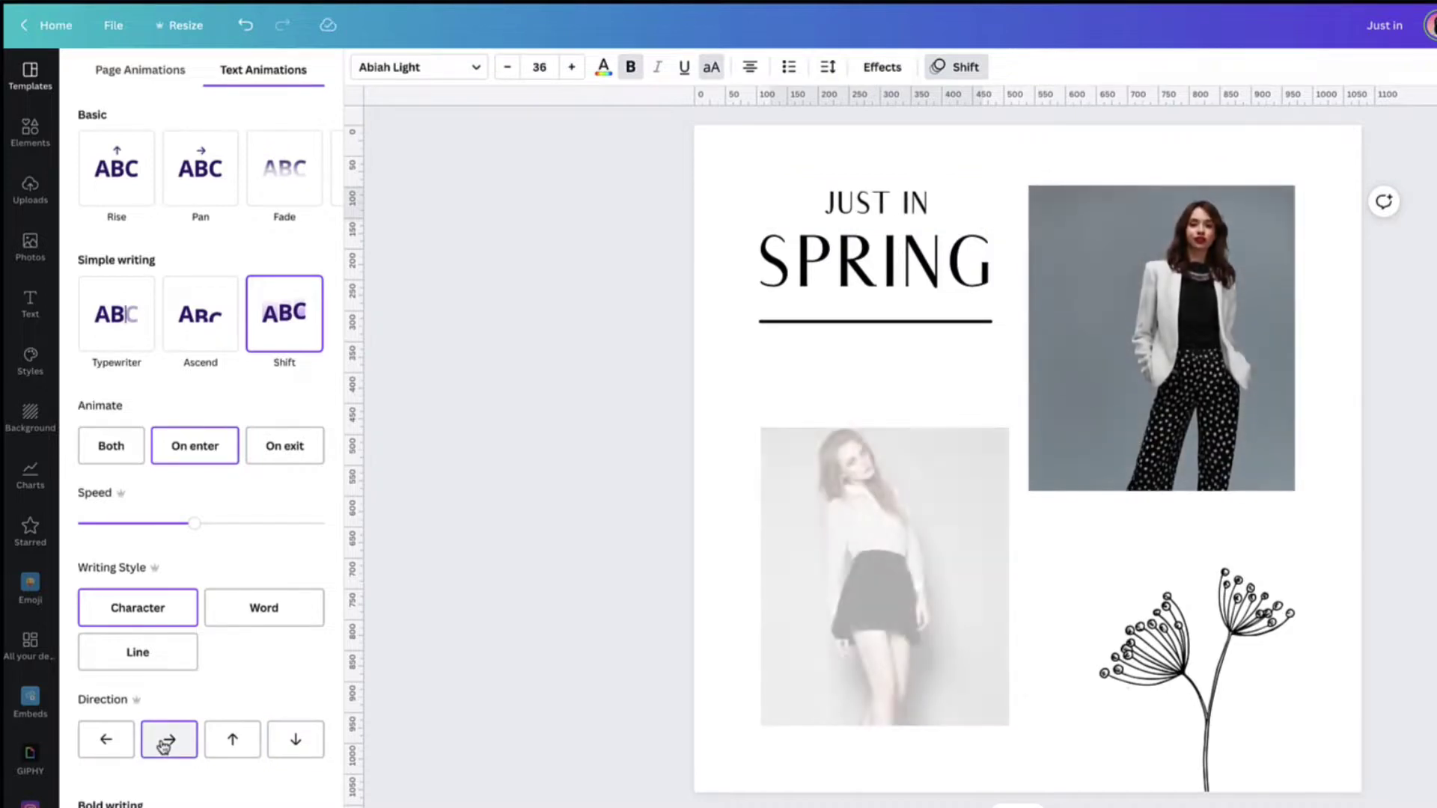
On page 4, apply the Pop text animation to "WOMENSWEAR" on enter only.
left_click(558, 807)
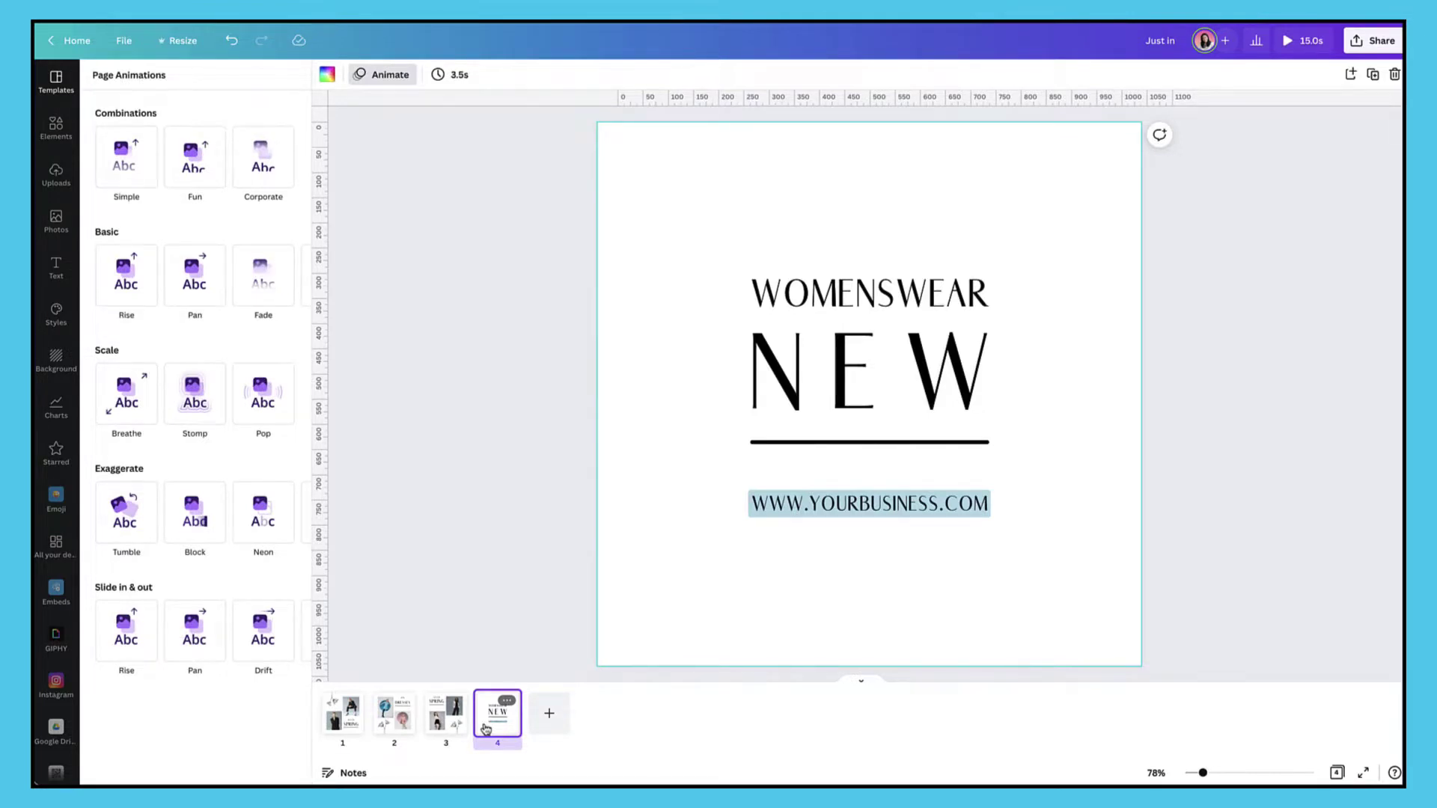
key("Tab")
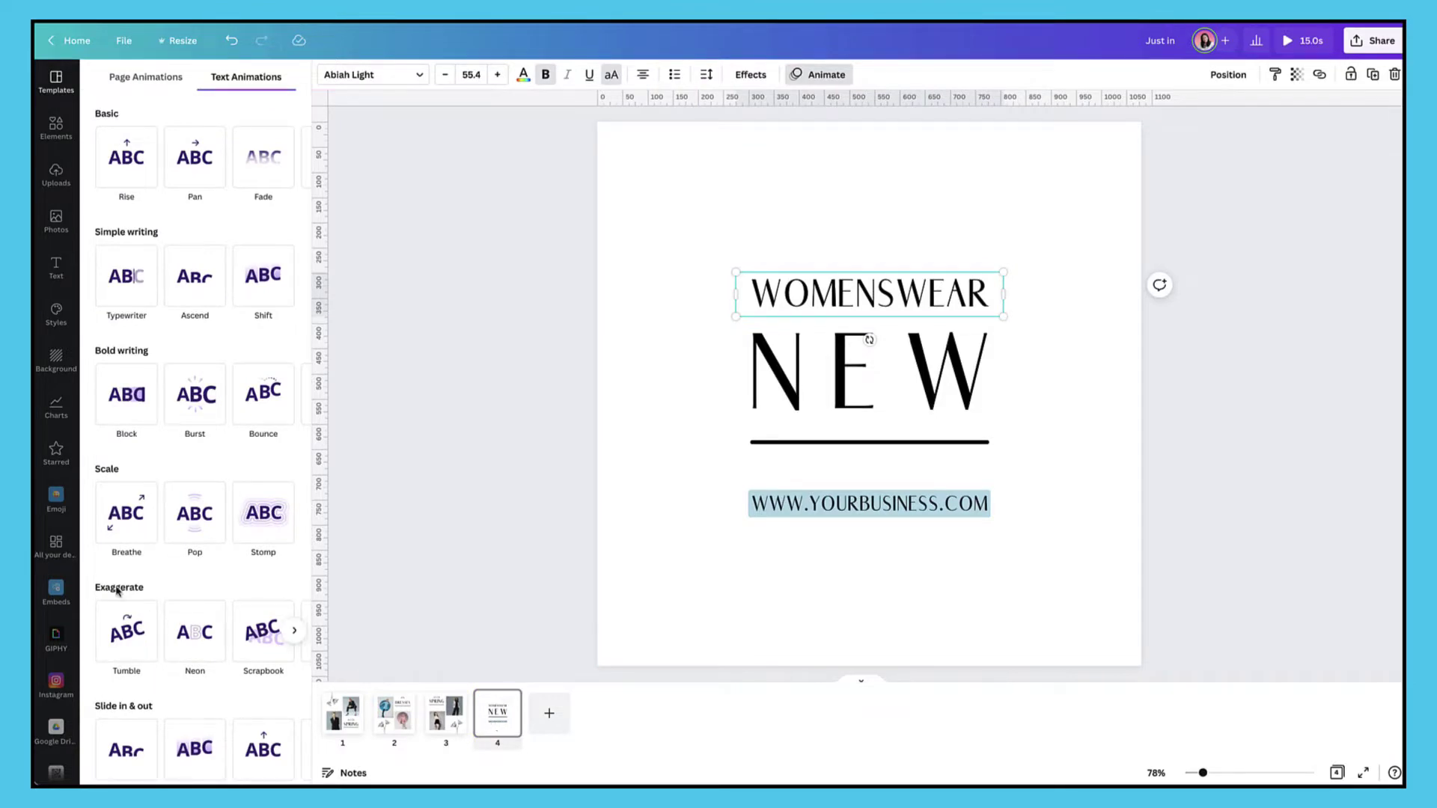
scroll(117, 592, "down", 1)
left_click(296, 615)
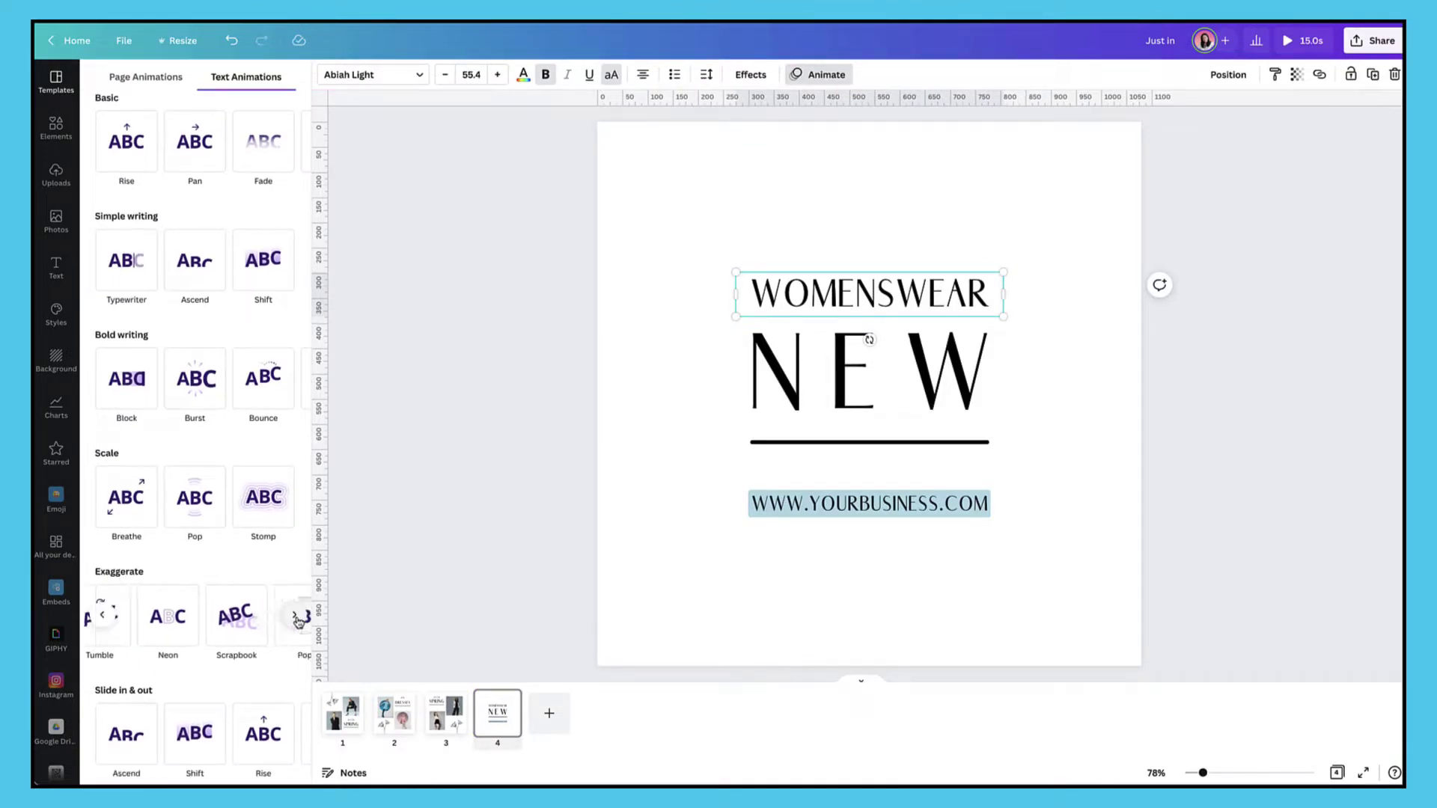
left_click(209, 624)
scroll(203, 620, "down", 3)
left_click(198, 599)
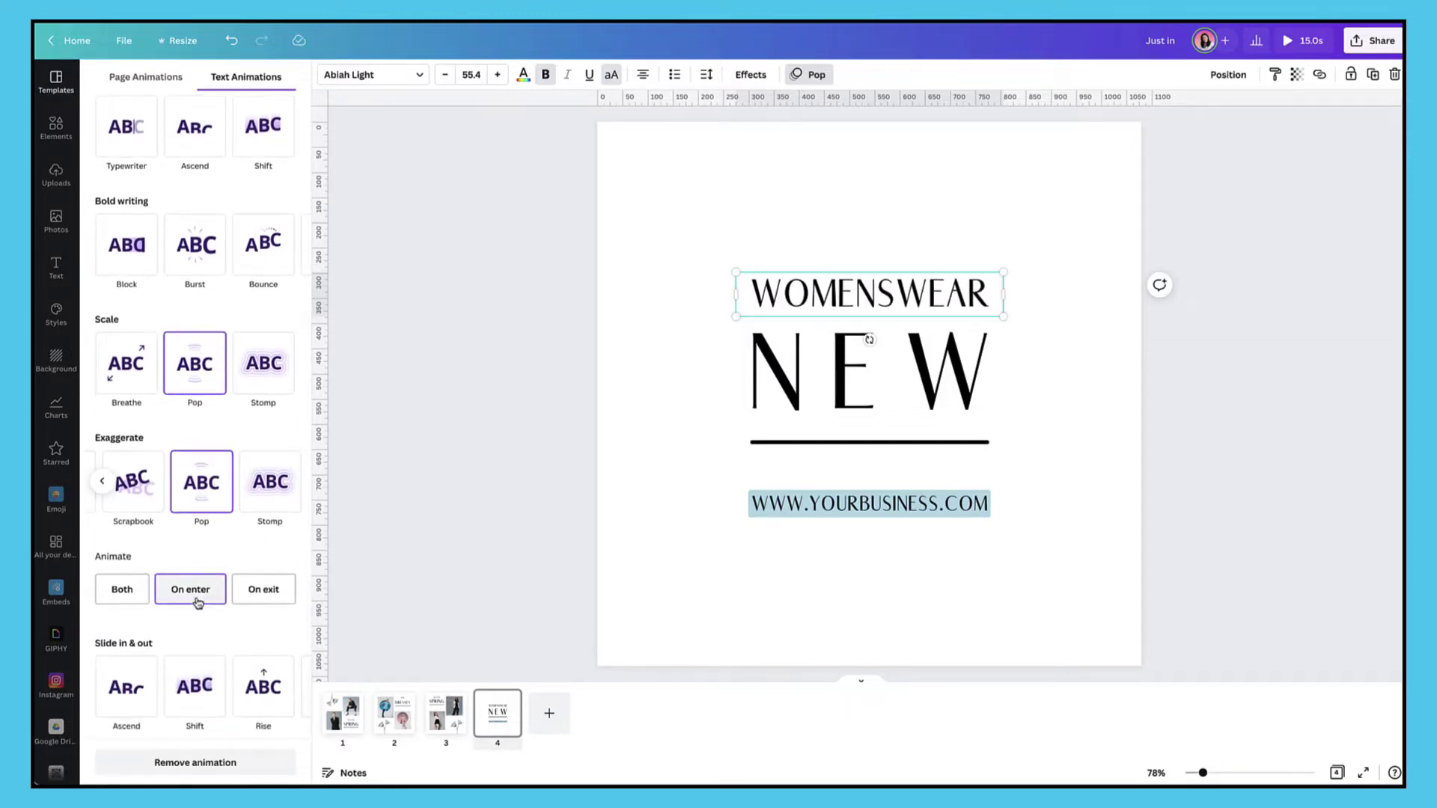
Apply the Pop text animation to the large "NEW" heading on page 4.
left_click(791, 402)
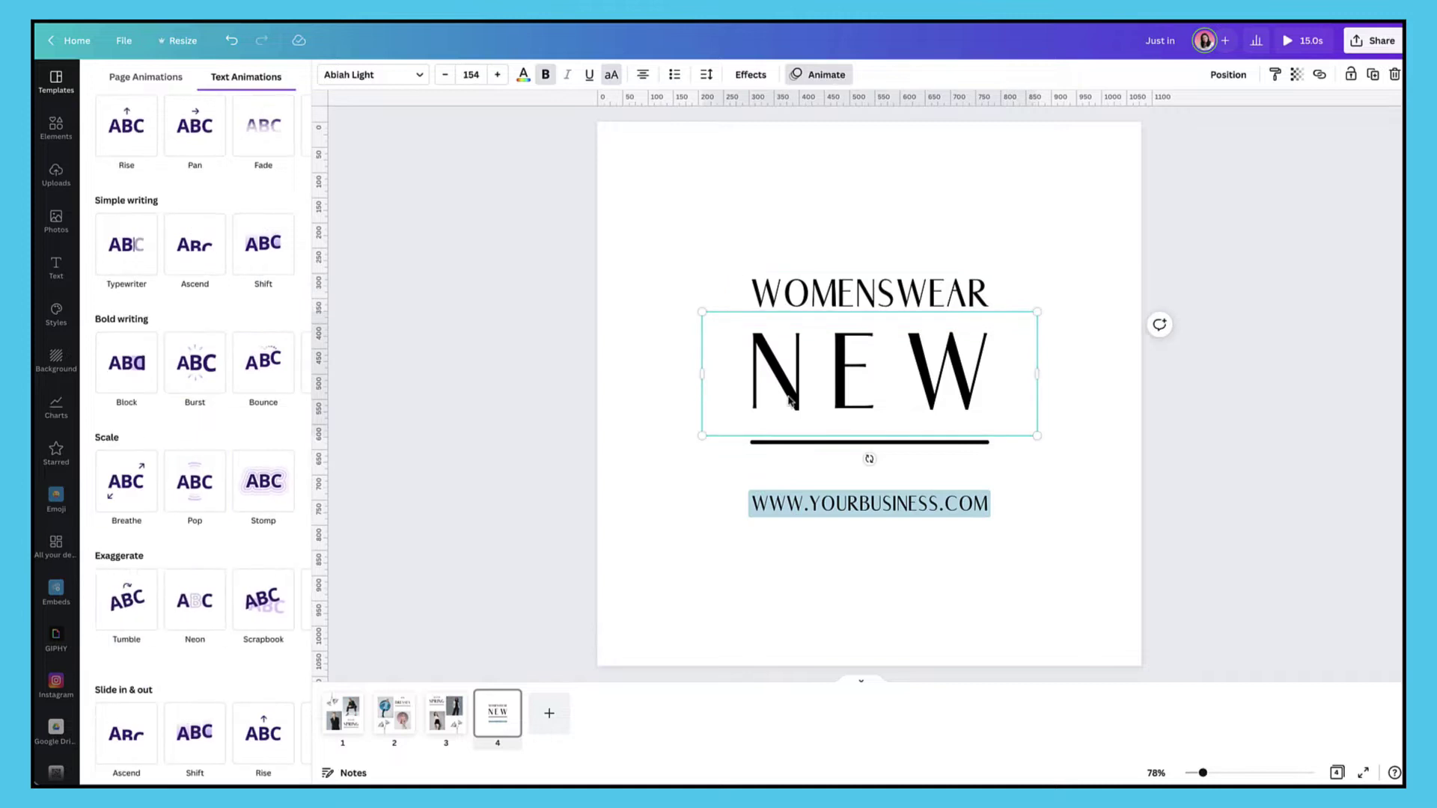
left_click(295, 605)
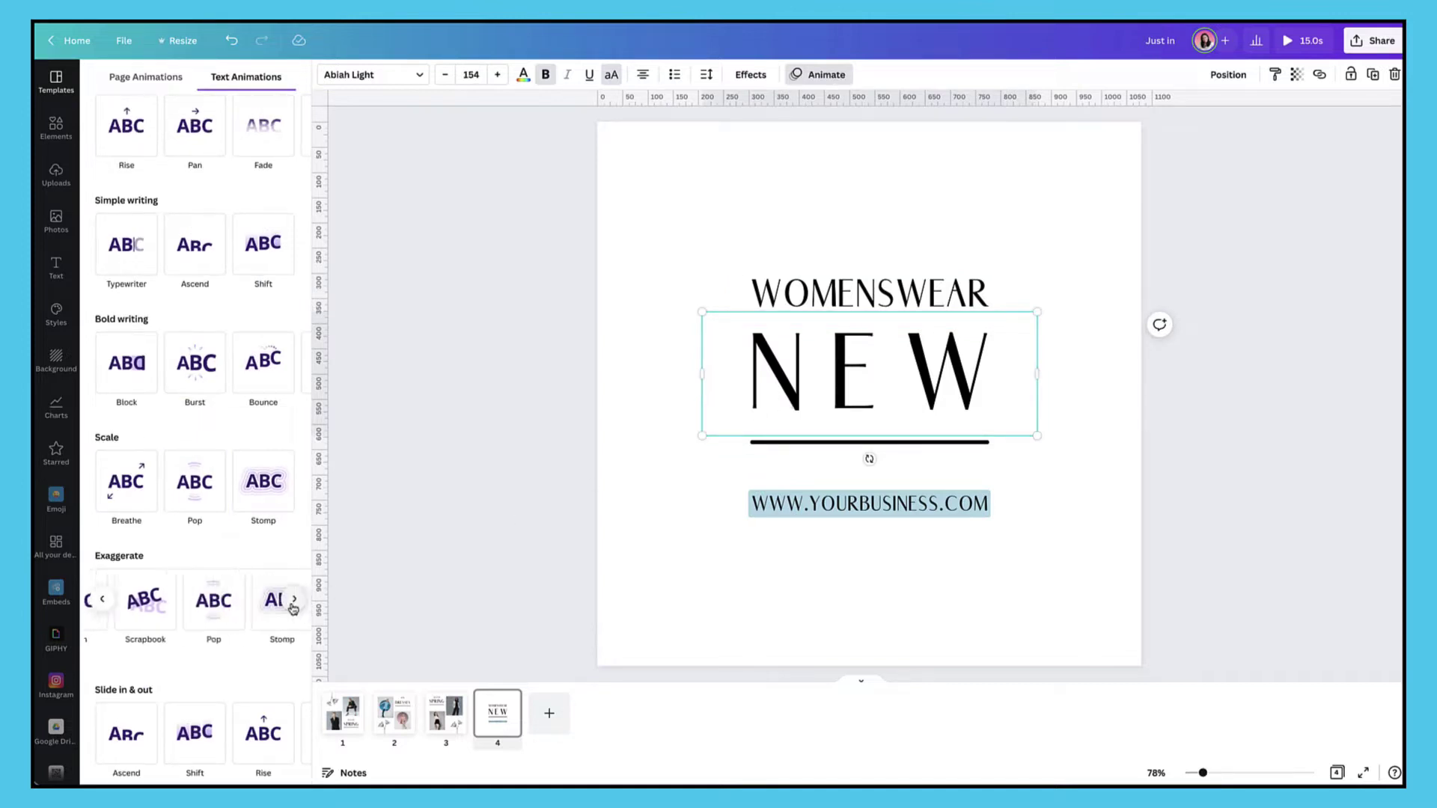
left_click(200, 616)
Apply the Typewriter text animation to the website address on page 4, on enter only with the Character writing style.
left_click(745, 515)
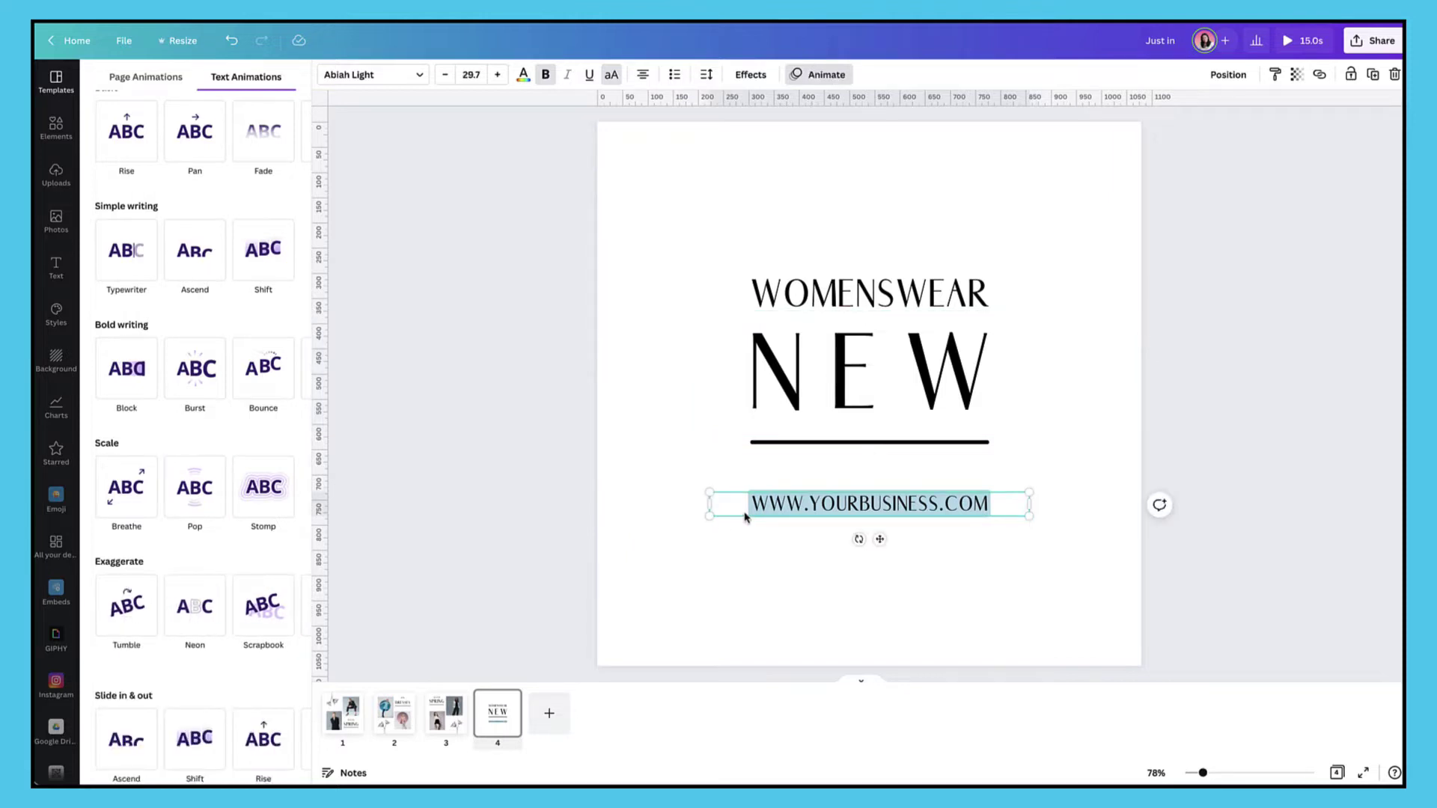
left_click(127, 255)
left_click(187, 384)
left_click(145, 517)
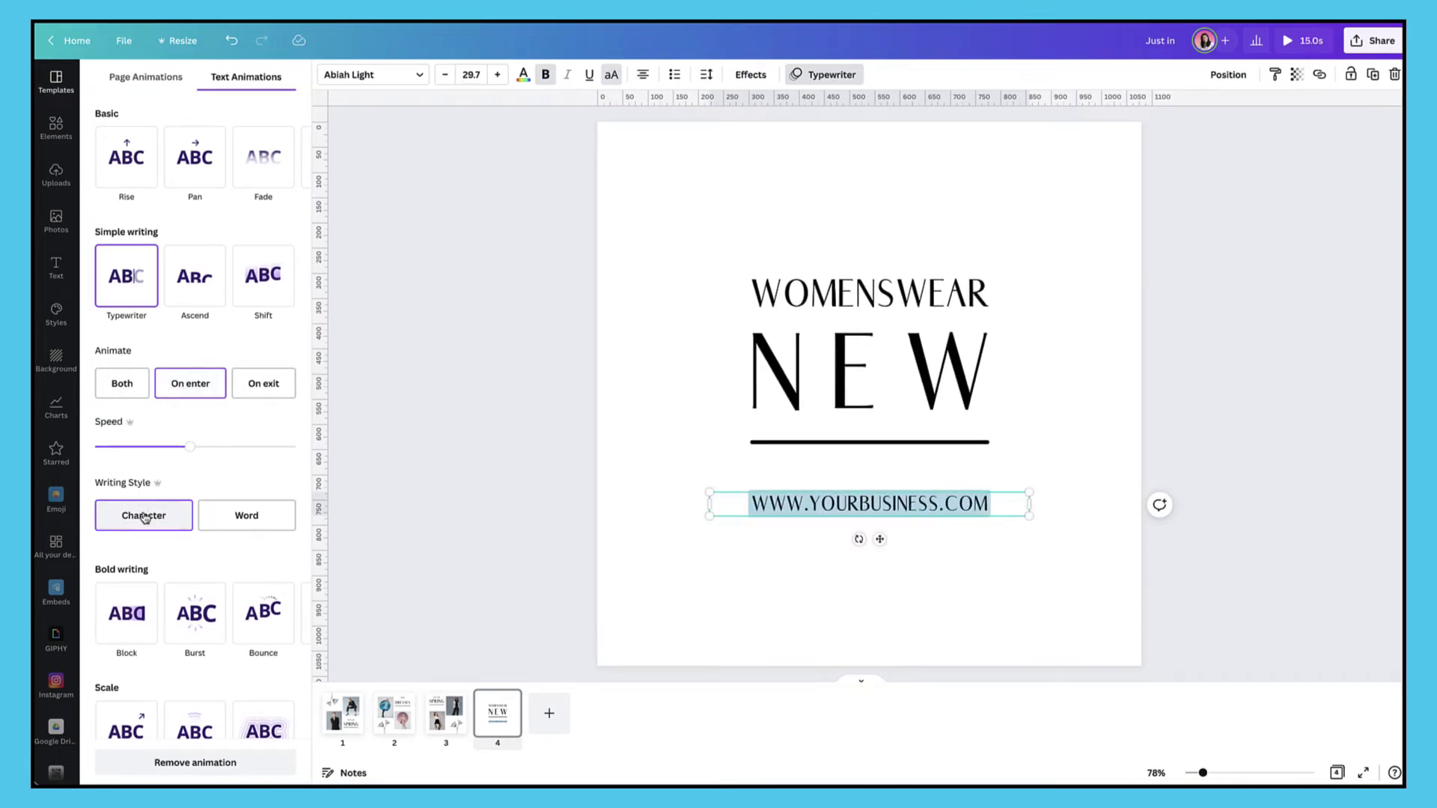
Close the animation options and play a preview of the whole animated design.
key("Escape")
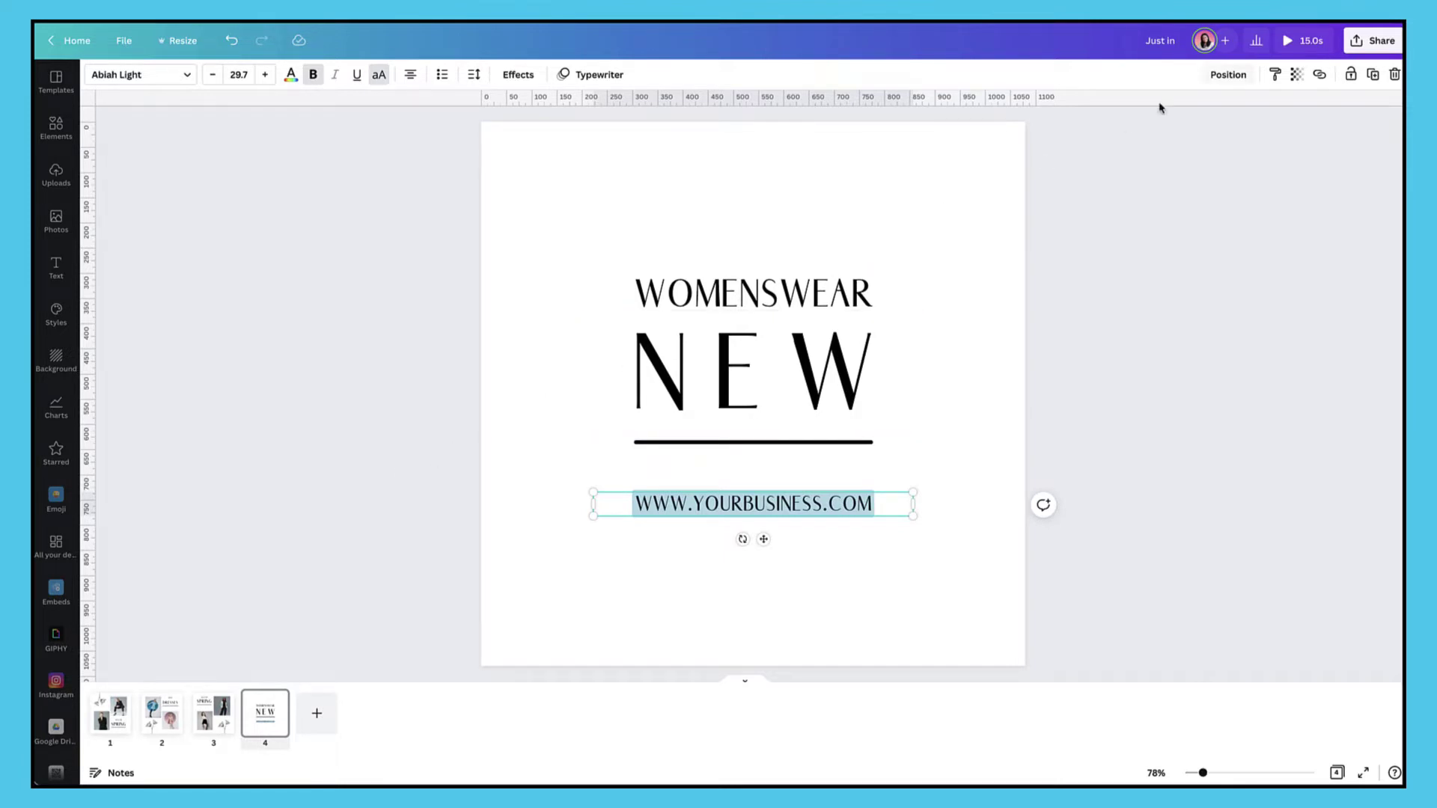
left_click(1289, 43)
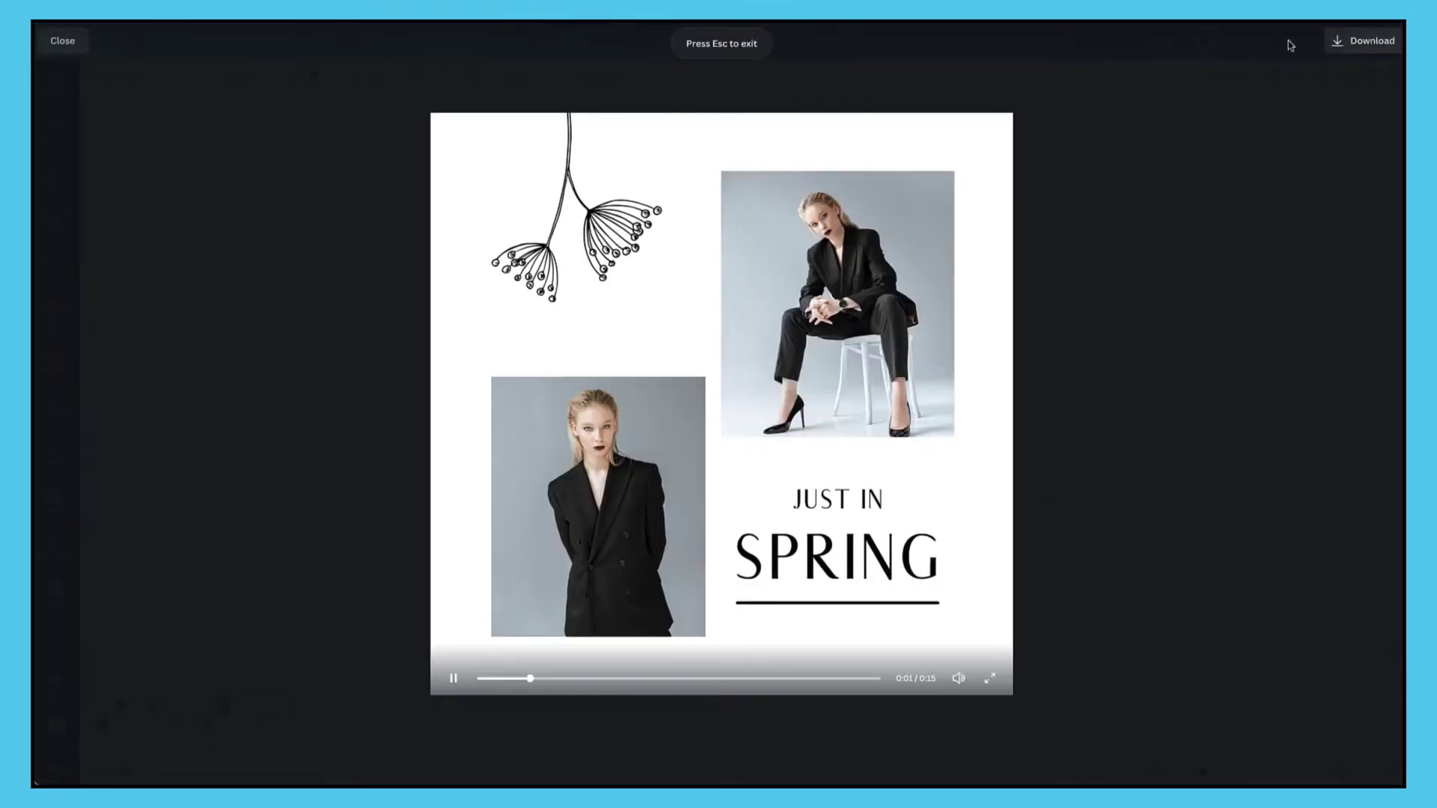